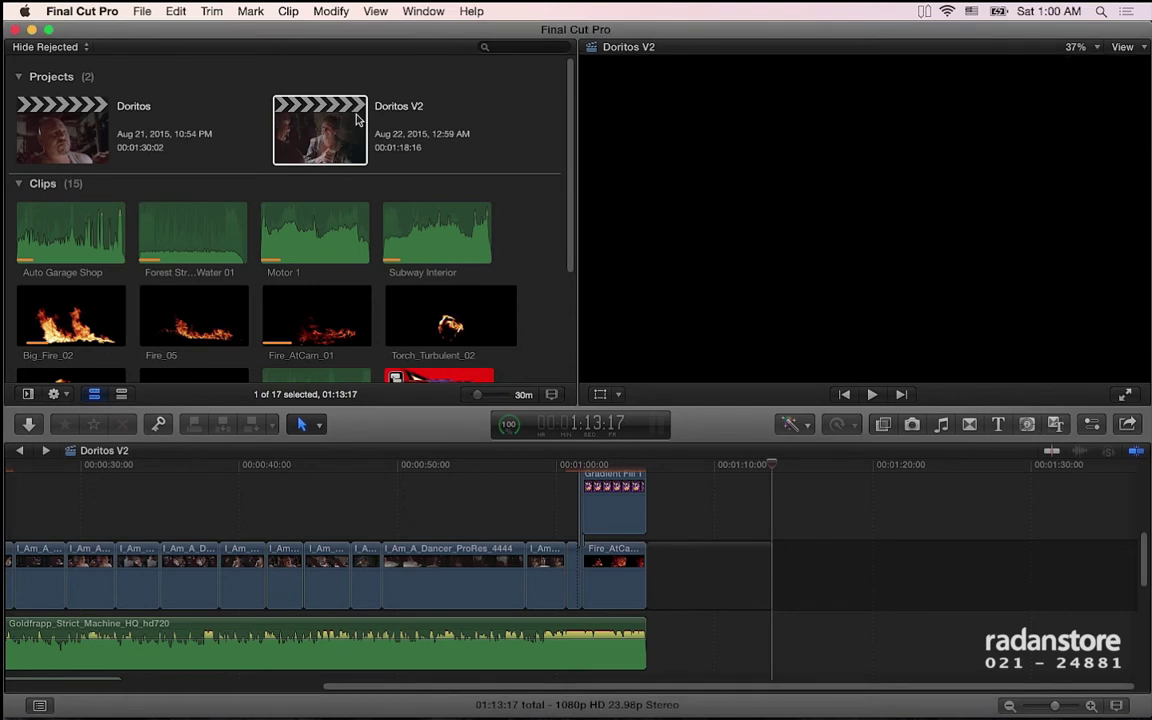
- Open the Doritos V2 project from the Projects section of the browser
{"action": "left_click", "coordinate": [337, 133]}
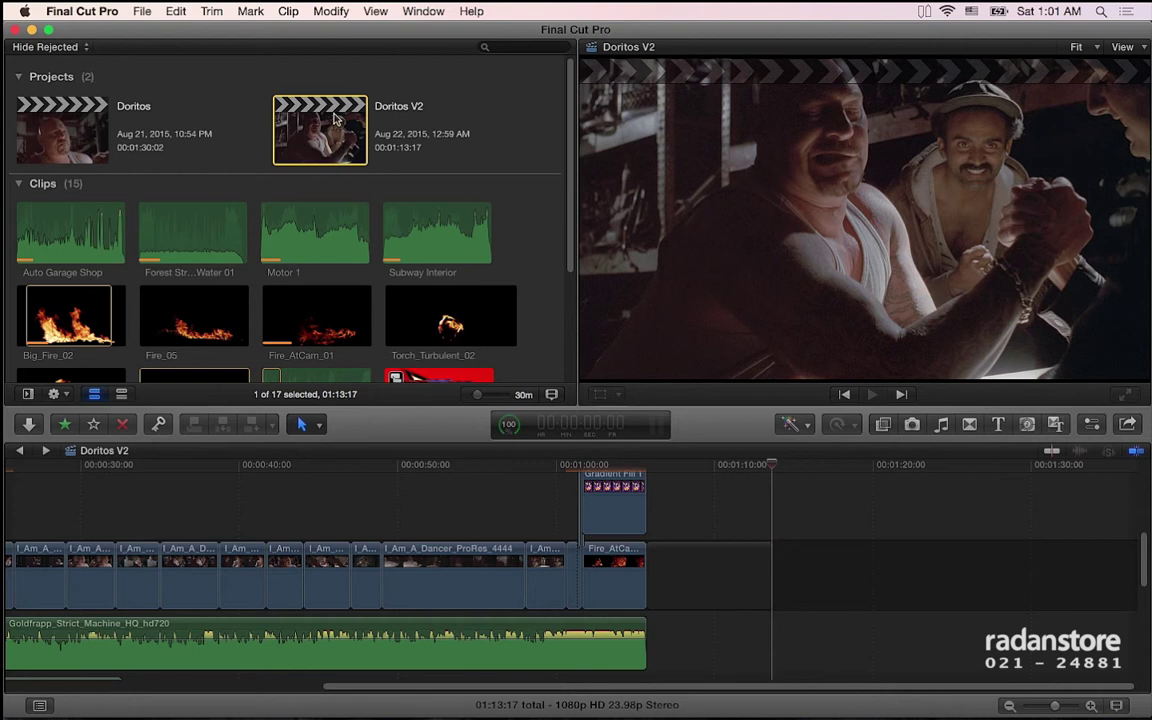
{"action": "left_click", "coordinate": [142, 11]}
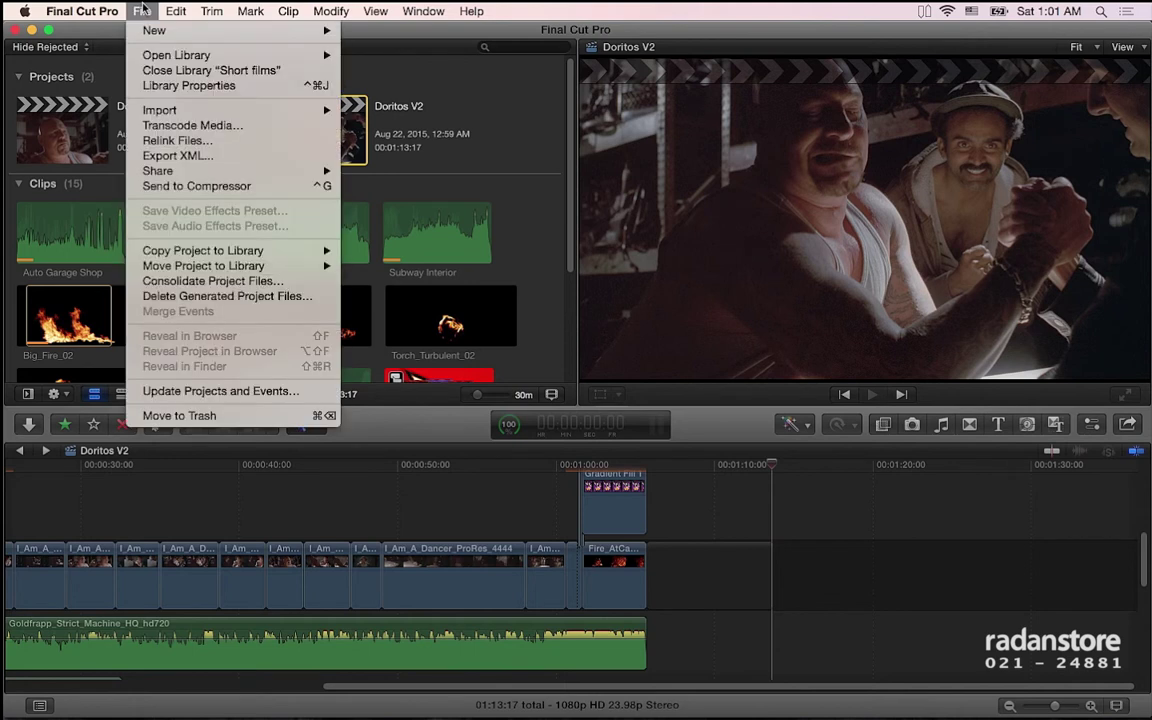
{"action": "mouse_move", "coordinate": [85, 11]}
{"action": "left_click", "coordinate": [361, 41]}
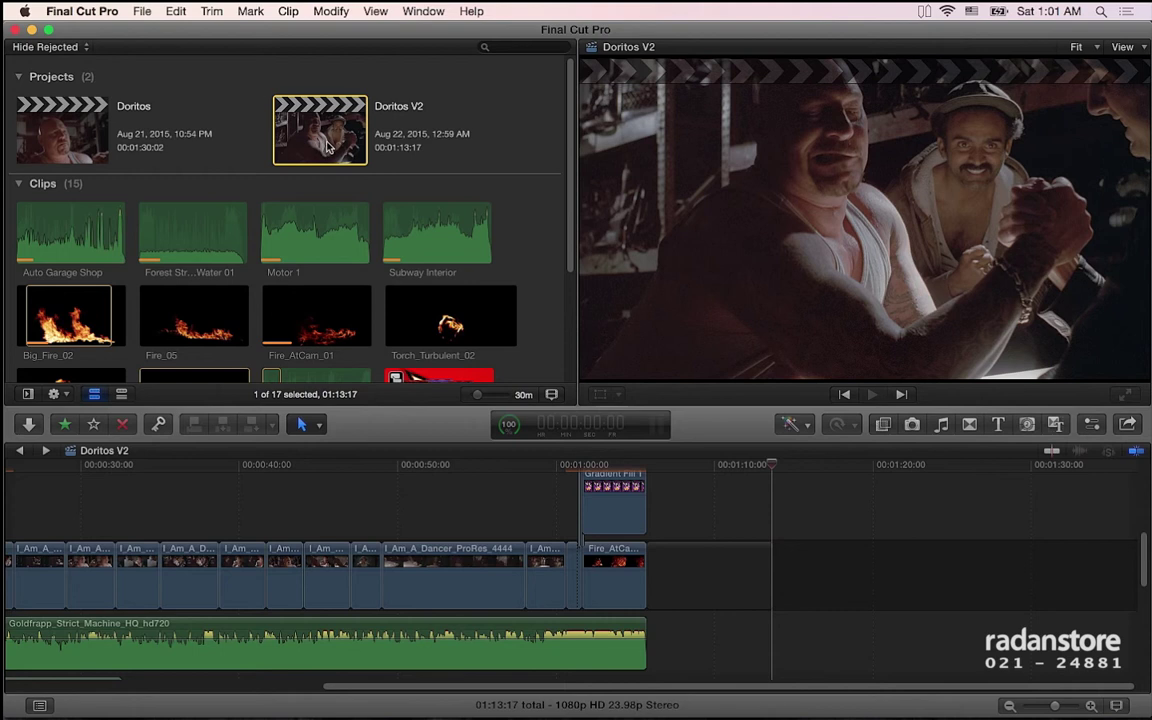
{"action": "left_click", "coordinate": [175, 11]}
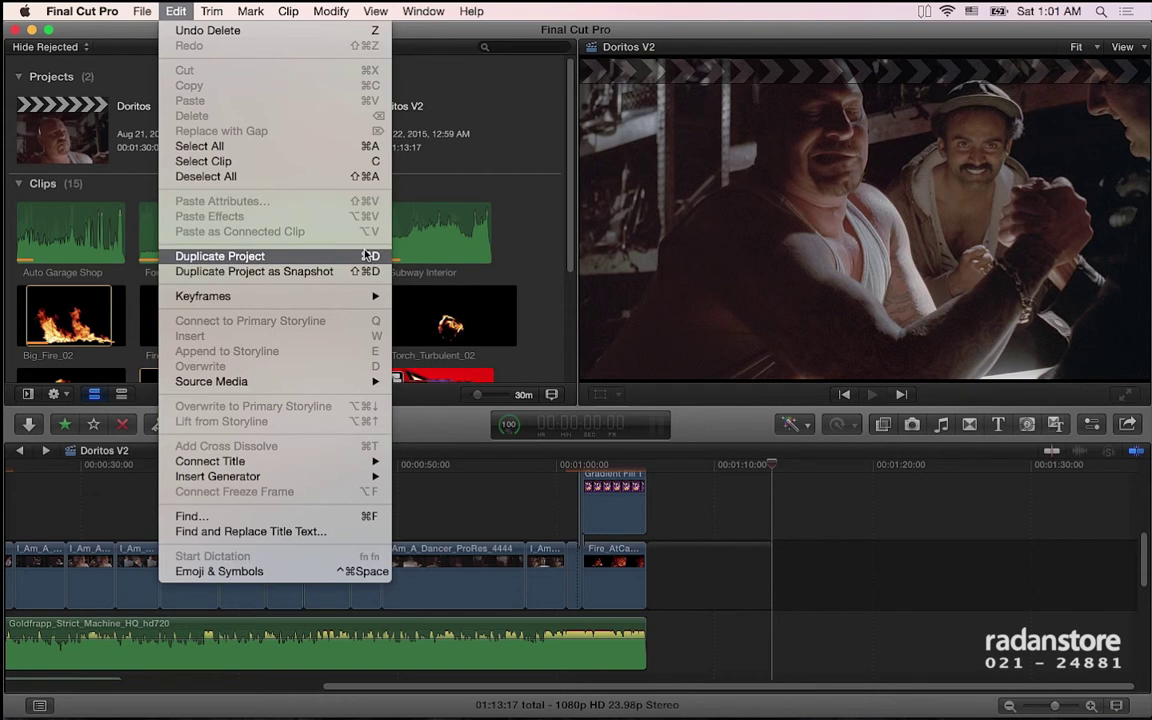
{"action": "left_click", "coordinate": [556, 222]}
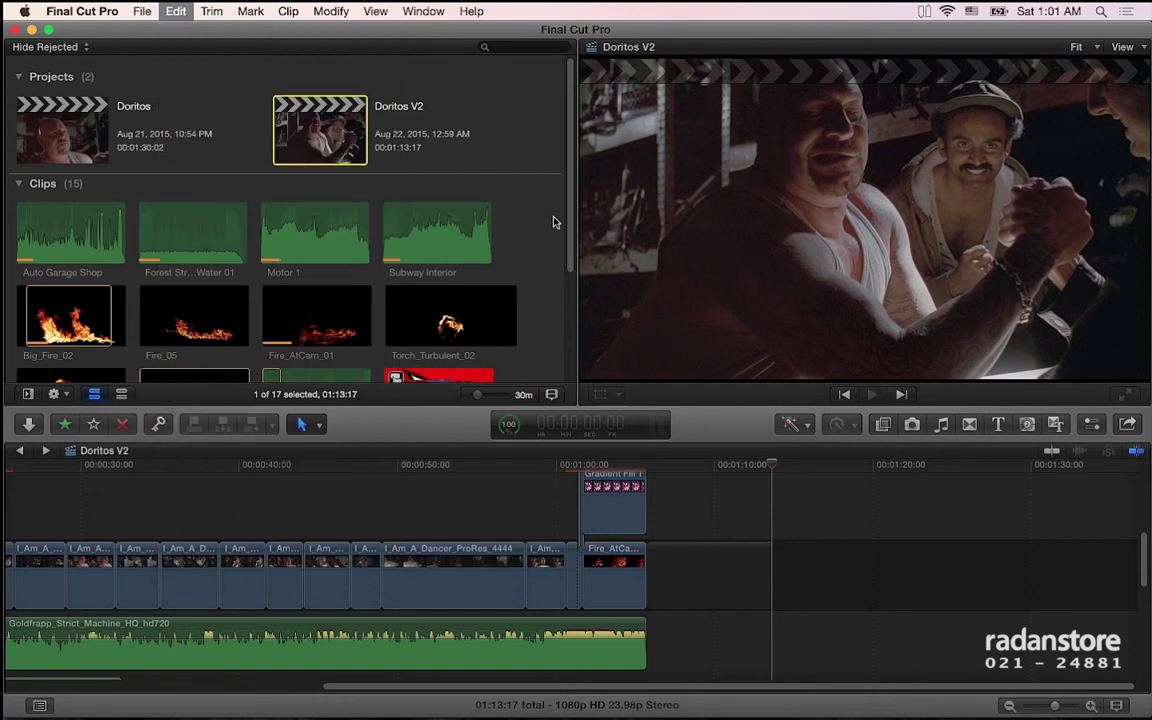
{"action": "scroll", "coordinate": [513, 181], "scroll_direction": "down", "scroll_amount": 3}
- Place the Packshot compound clip after Fire_AtCam in the storyline and park the playhead on it
{"action": "left_click", "coordinate": [447, 312]}
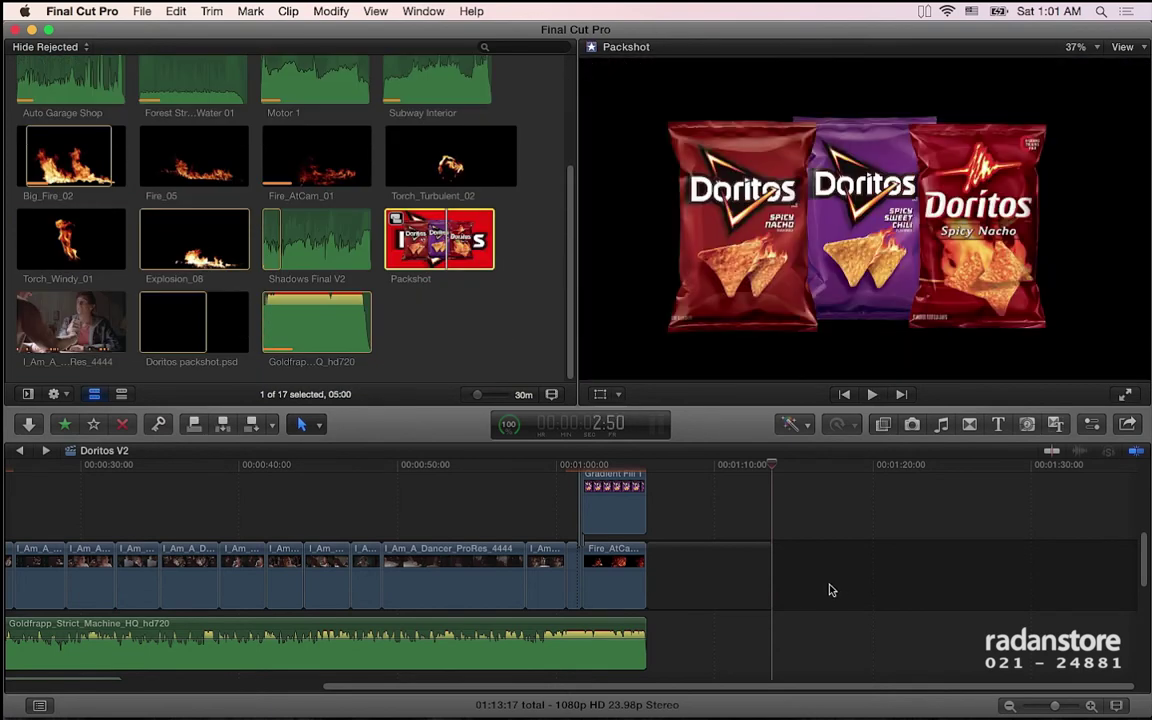
{"action": "left_click_drag", "start_coordinate": [447, 245], "coordinate": [843, 592]}
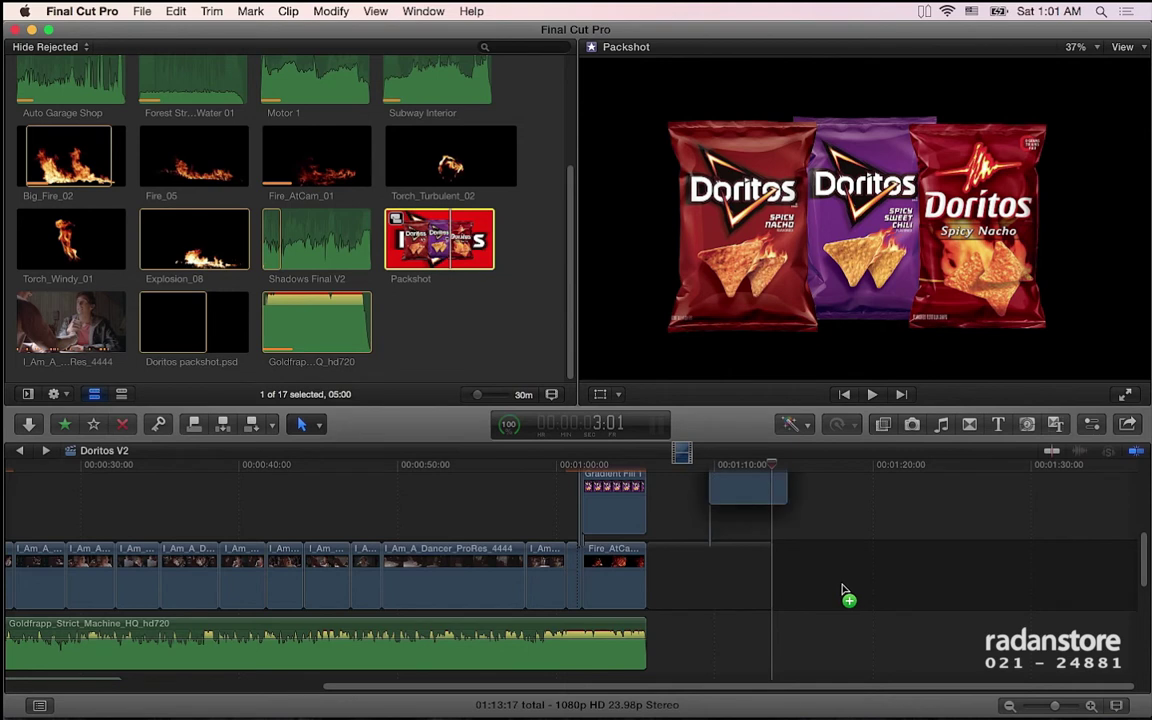
{"action": "left_click_drag", "start_coordinate": [843, 592], "coordinate": [842, 590]}
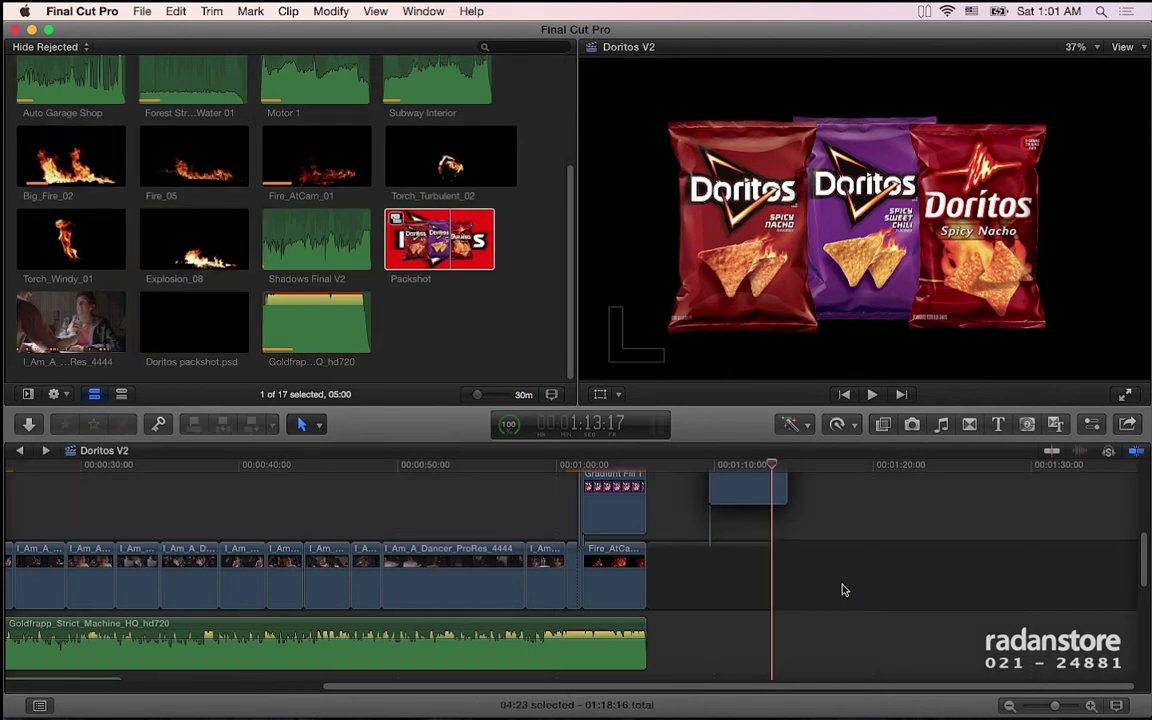
{"action": "left_click", "coordinate": [790, 544]}
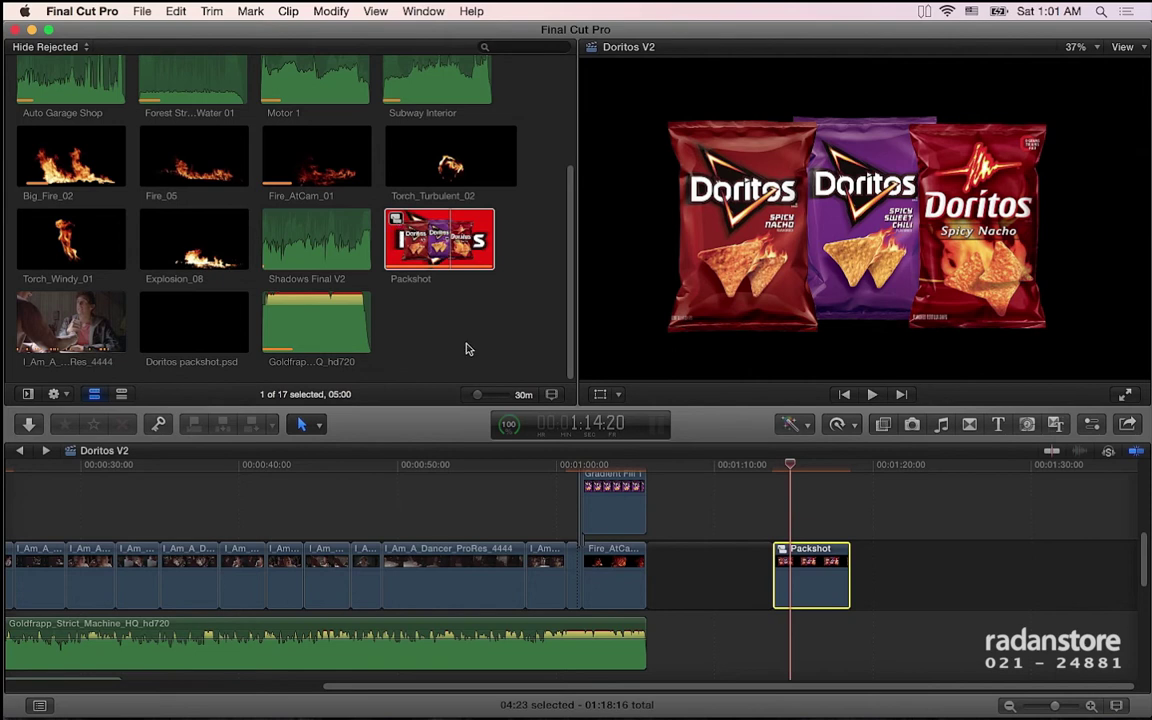
{"action": "scroll", "coordinate": [465, 347], "scroll_direction": "up", "scroll_amount": 2}
{"action": "scroll", "coordinate": [465, 347], "scroll_direction": "down", "scroll_amount": 2}
- Inside Packshot, disable Layer 3, Layer 2 and Gradient Fill 1, keep Layer 5 enabled, and return to Doritos V2
{"action": "left_click", "coordinate": [425, 245]}
{"action": "double_click", "coordinate": [425, 245]}
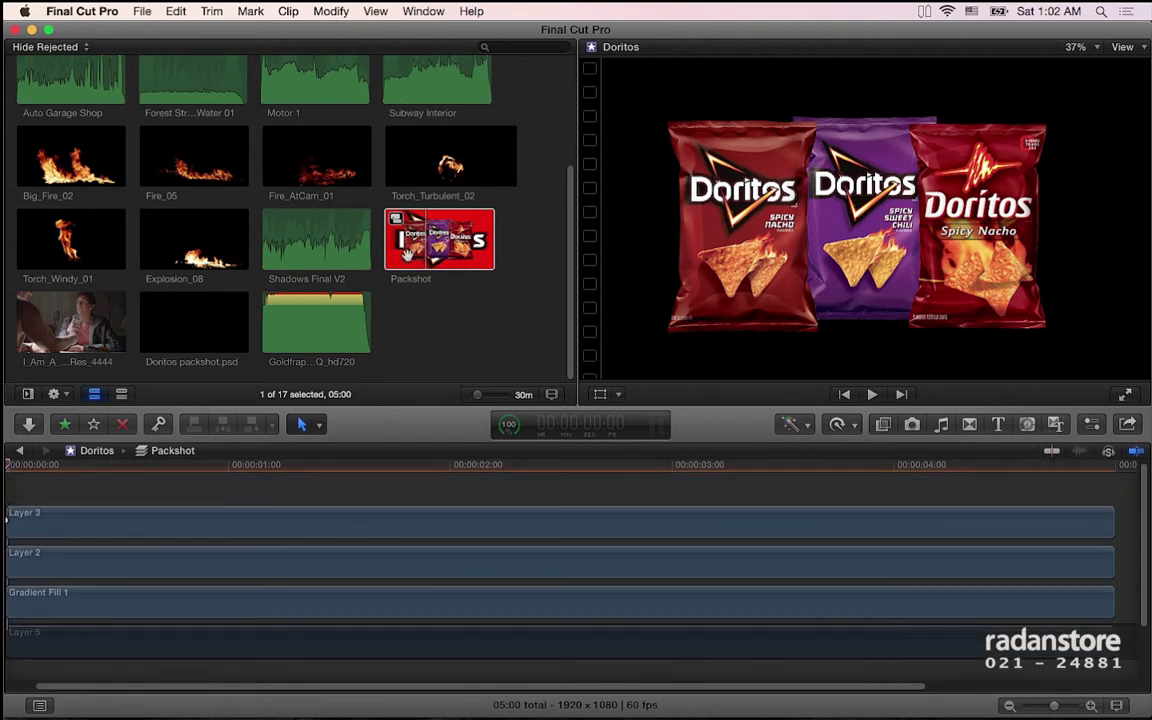
{"action": "scroll", "coordinate": [397, 506], "scroll_direction": "down", "scroll_amount": 1}
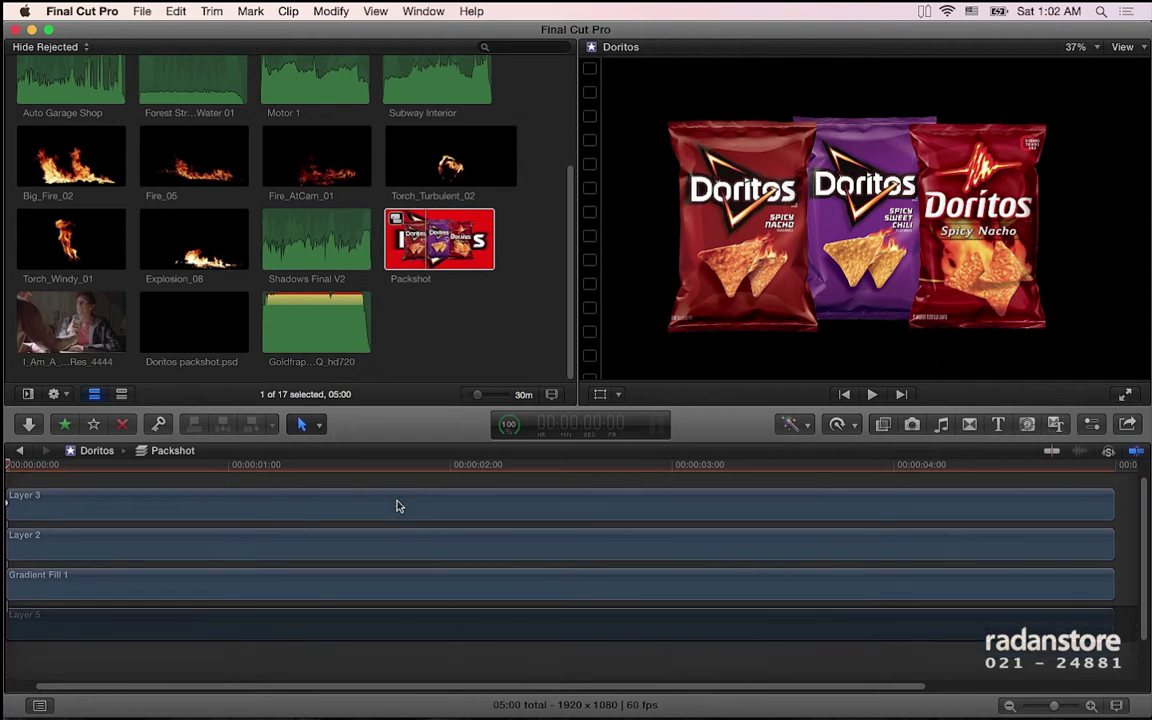
{"action": "left_click", "coordinate": [200, 506]}
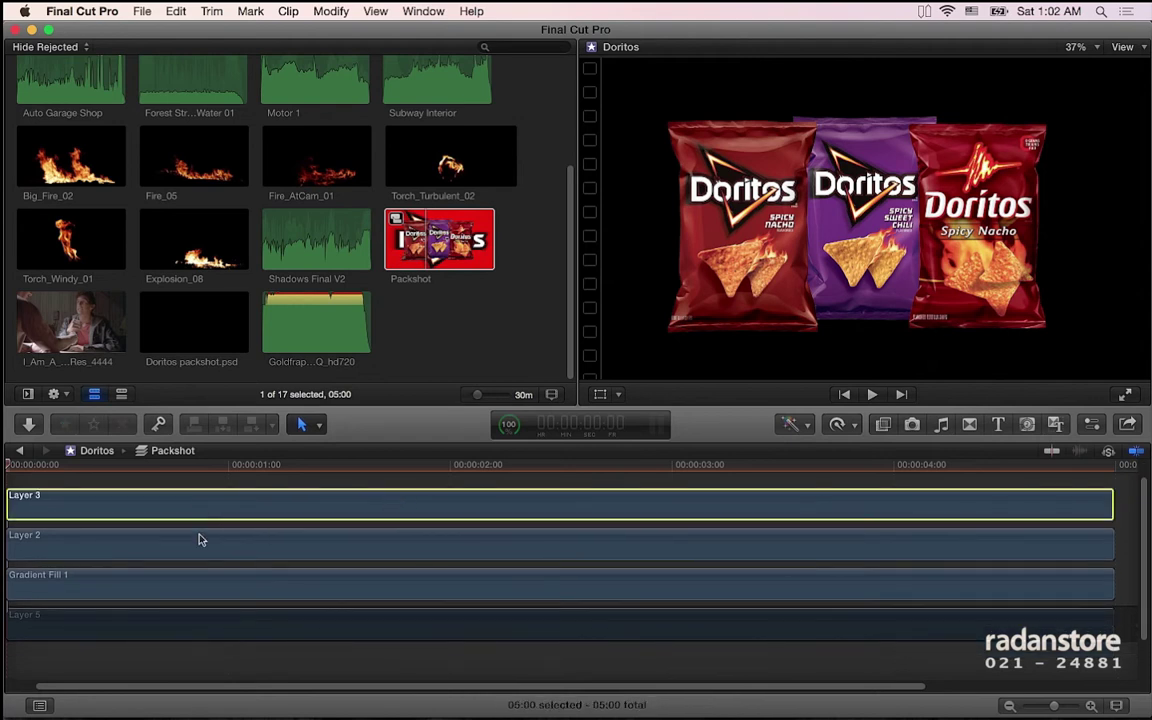
{"action": "right_click", "coordinate": [199, 540]}
{"action": "left_click", "coordinate": [150, 536]}
{"action": "left_click", "coordinate": [163, 518]}
{"action": "left_click", "coordinate": [160, 577], "text": "shift"}
{"action": "key", "text": "v"}
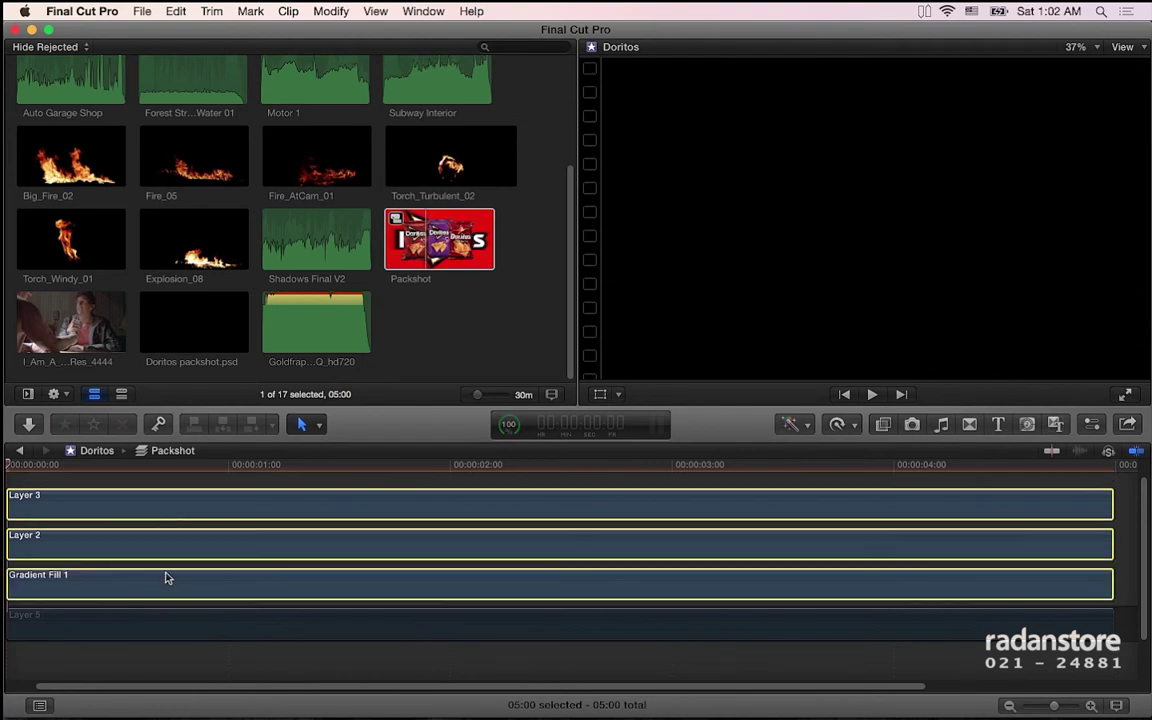
{"action": "left_click", "coordinate": [147, 627]}
{"action": "key", "text": "v"}
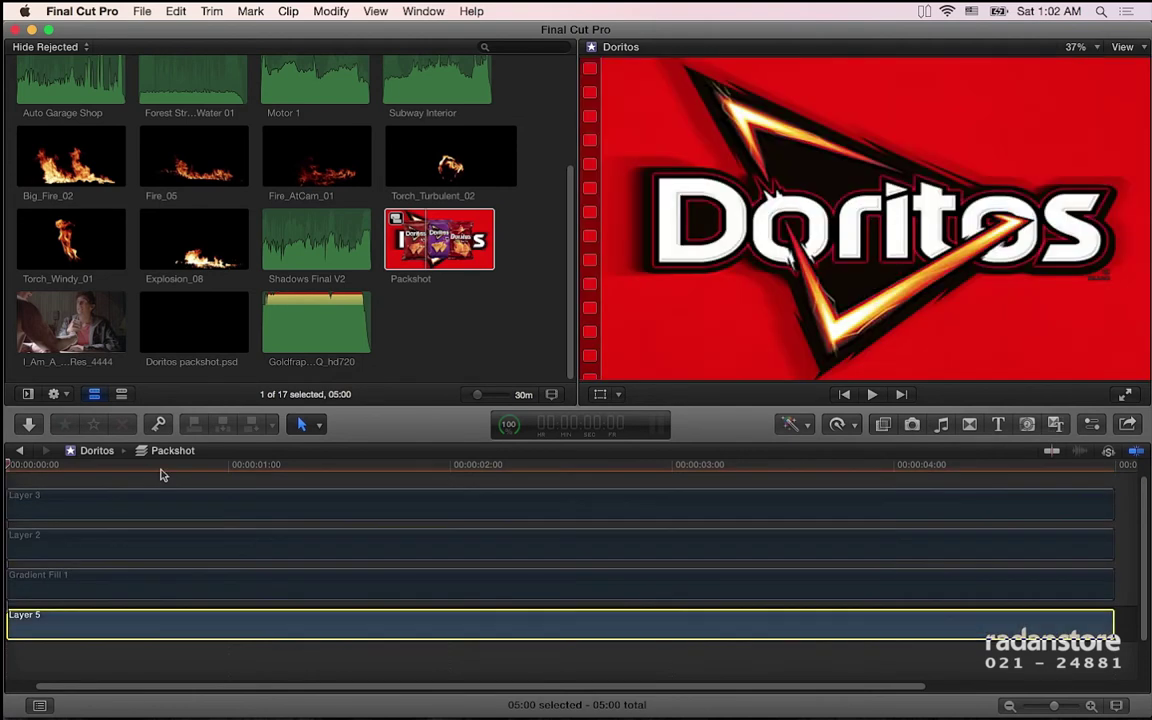
{"action": "left_click", "coordinate": [19, 450]}
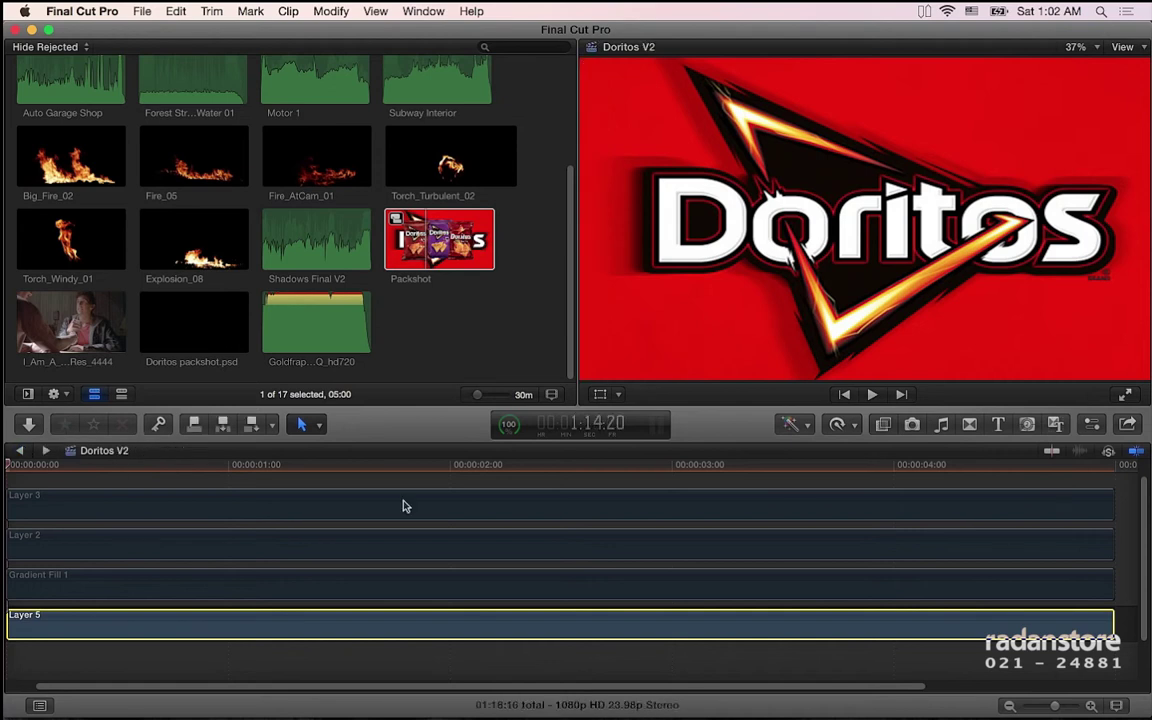
{"action": "mouse_move", "coordinate": [790, 466]}
{"action": "left_mouse_down"}
{"action": "mouse_move", "coordinate": [812, 466]}
{"action": "mouse_move", "coordinate": [781, 477]}
{"action": "mouse_move", "coordinate": [818, 479]}
{"action": "left_mouse_up"}
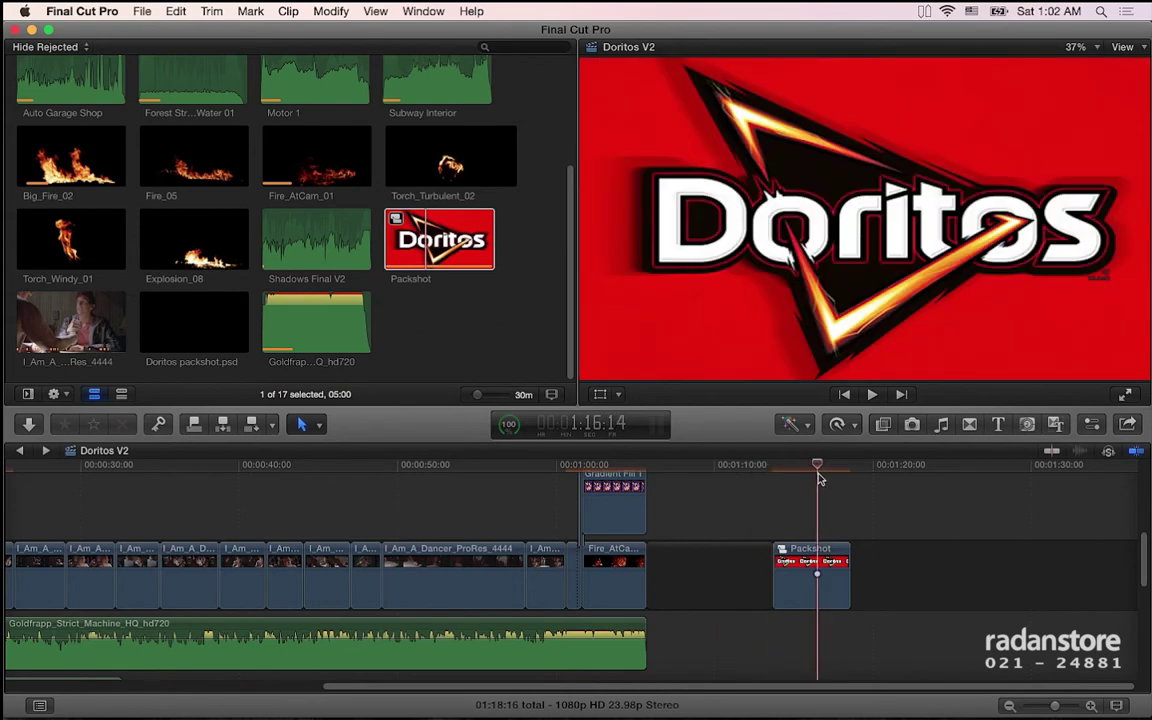
{"action": "left_click", "coordinate": [450, 248]}
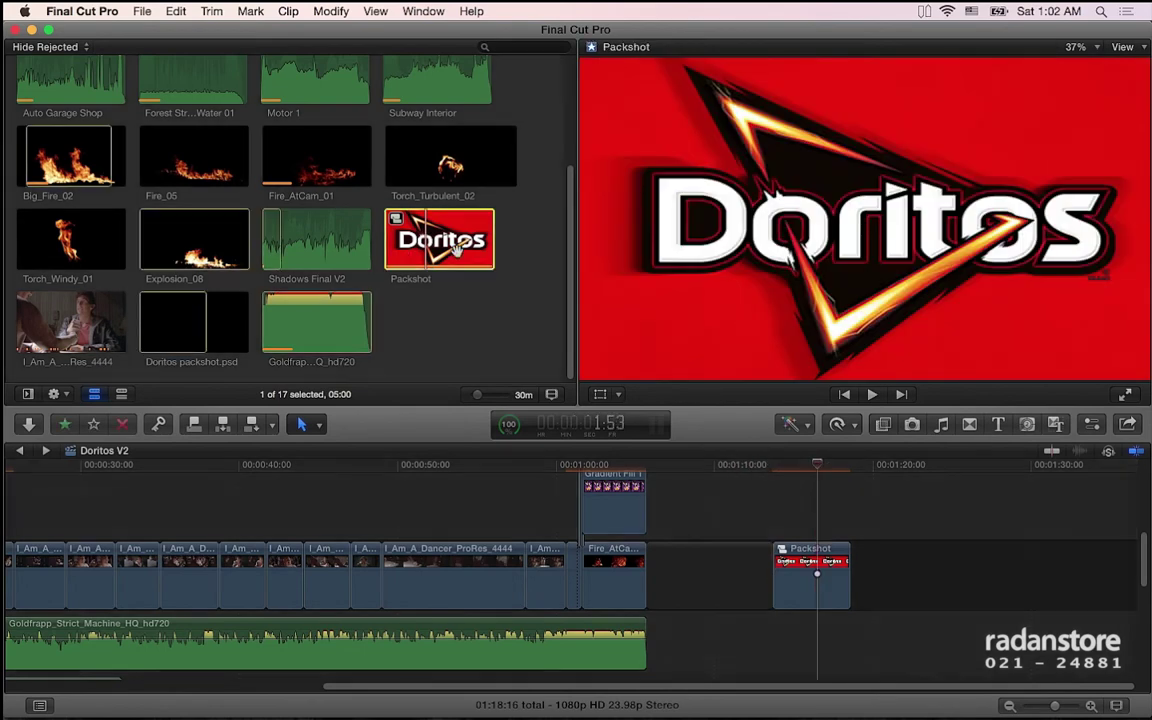
{"action": "scroll", "coordinate": [455, 250], "scroll_direction": "up", "scroll_amount": 4}
{"action": "scroll", "coordinate": [456, 251], "scroll_direction": "down", "scroll_amount": 1}
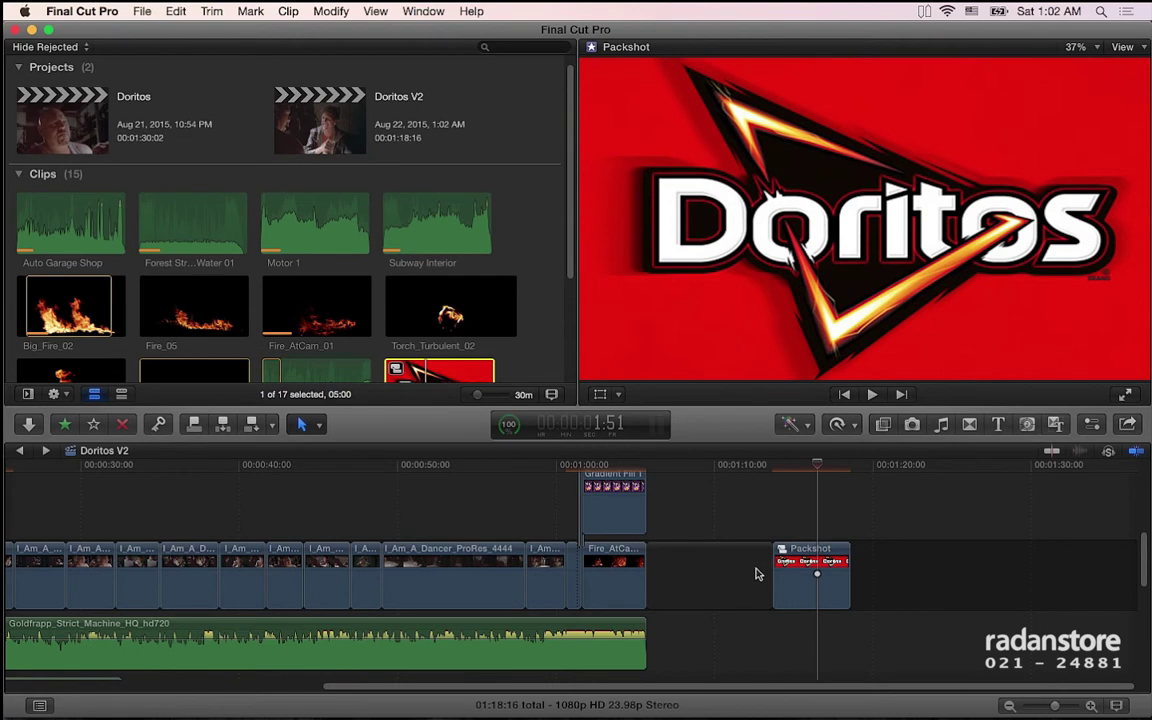
{"action": "scroll", "coordinate": [450, 285], "scroll_direction": "down", "scroll_amount": 3}
{"action": "scroll", "coordinate": [449, 285], "scroll_direction": "down", "scroll_amount": 1}
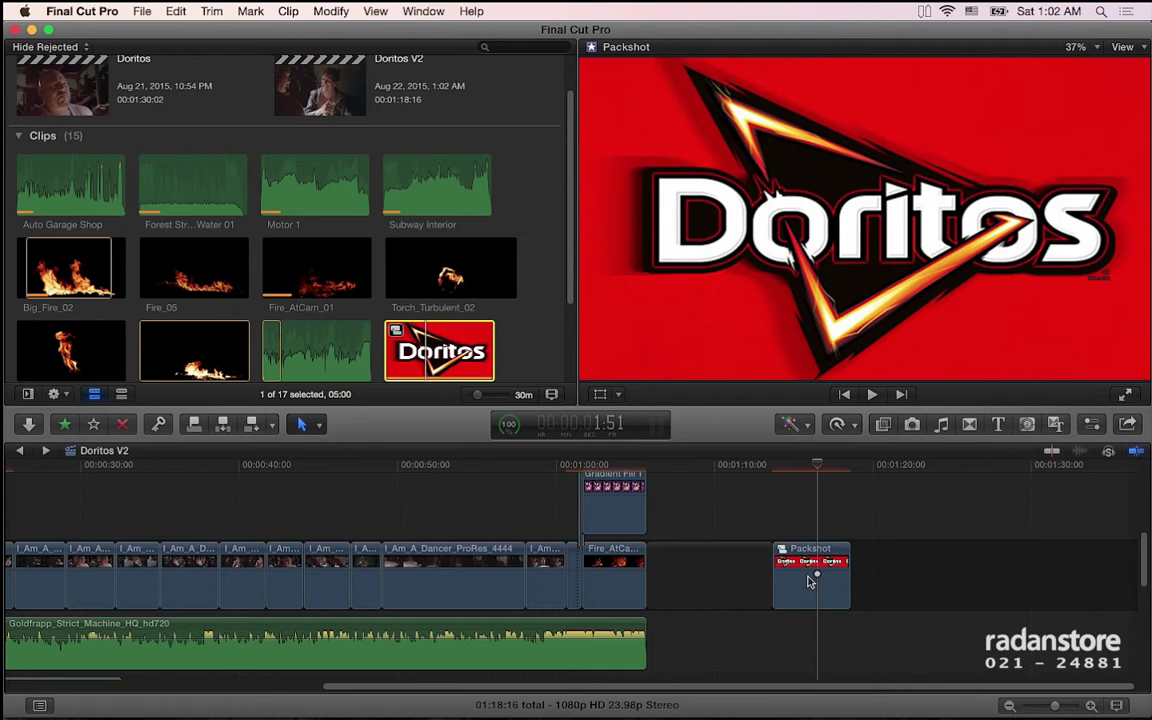
{"action": "scroll", "coordinate": [811, 580], "scroll_direction": "down", "scroll_amount": 1}
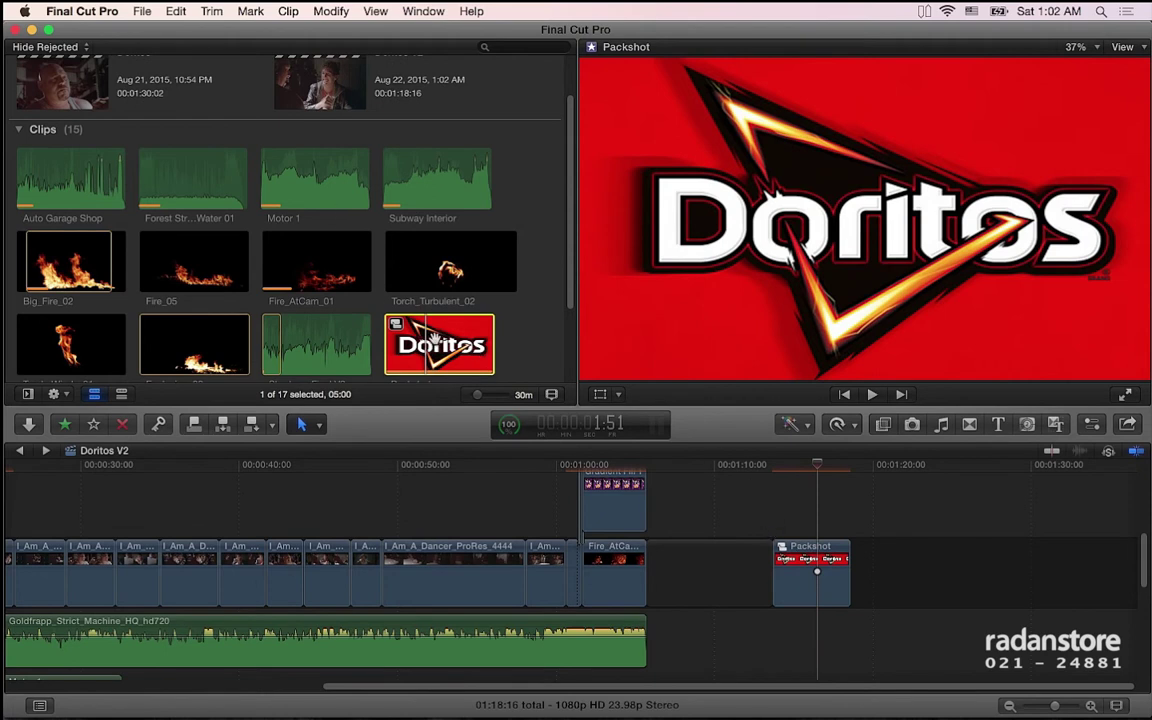
{"action": "scroll", "coordinate": [430, 338], "scroll_direction": "down", "scroll_amount": 1}
{"action": "double_click", "coordinate": [420, 336]}
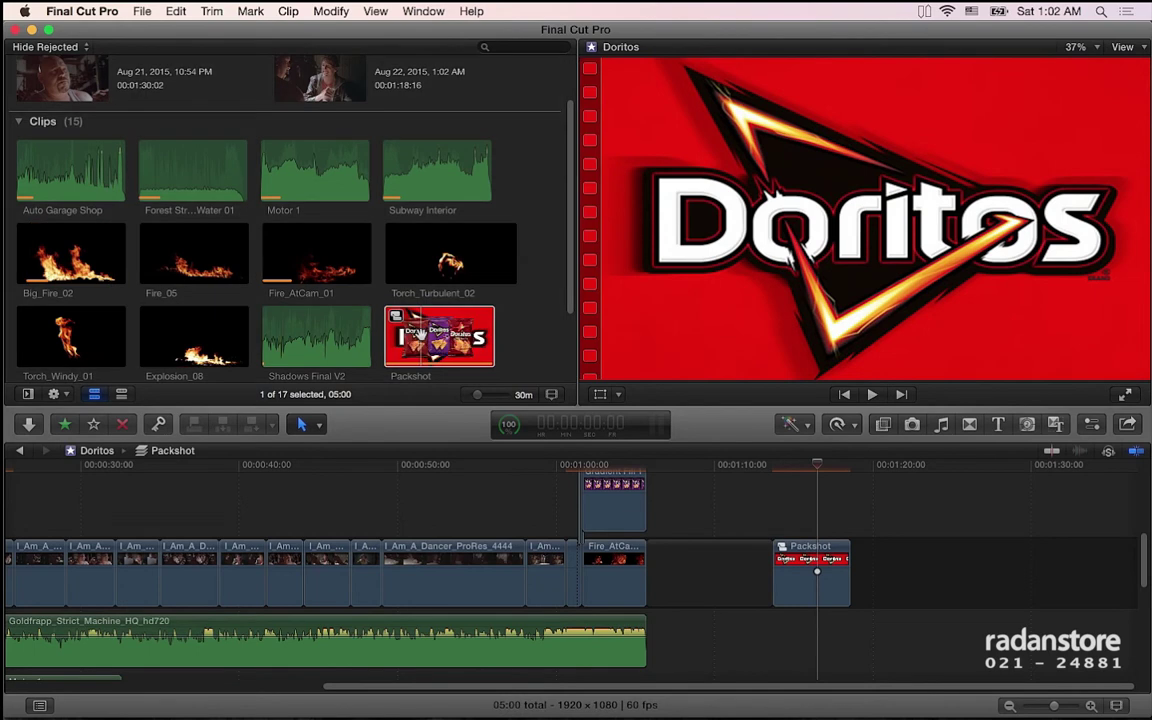
{"action": "left_click", "coordinate": [20, 451]}
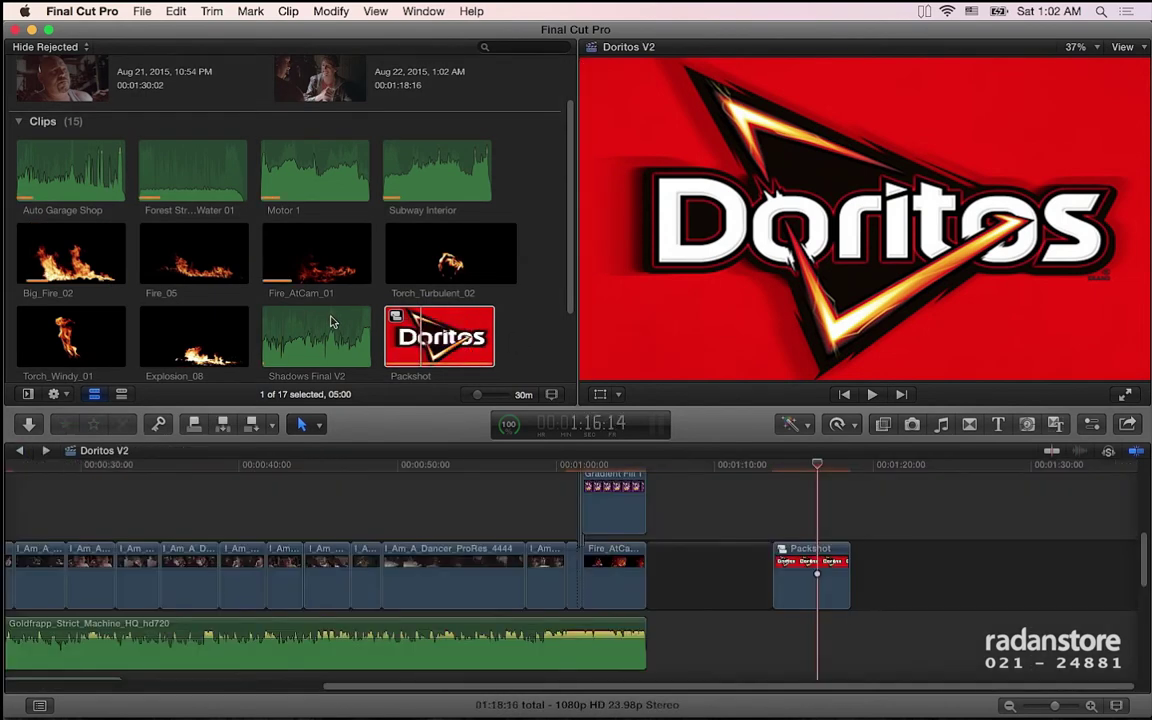
{"action": "scroll", "coordinate": [468, 313], "scroll_direction": "up", "scroll_amount": 3}
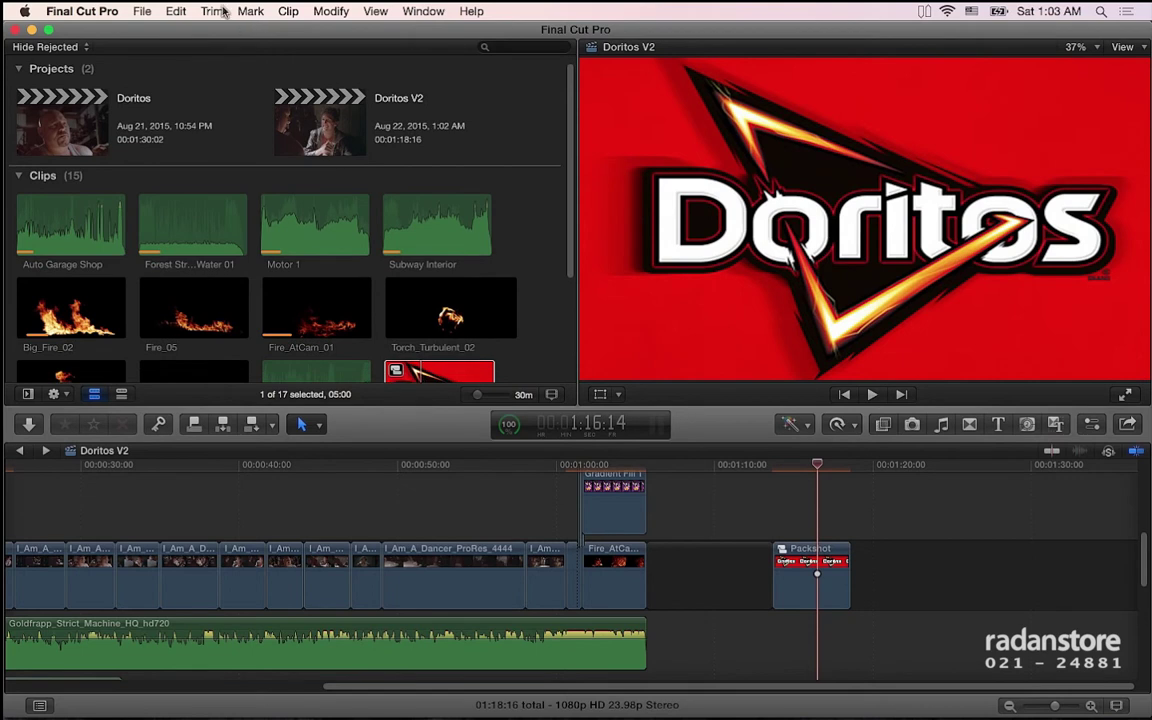
- Duplicate the Doritos V2 project and rename the copy 'Doritos V3 Duplicate'
{"action": "left_click", "coordinate": [145, 9]}
{"action": "mouse_move", "coordinate": [176, 12]}
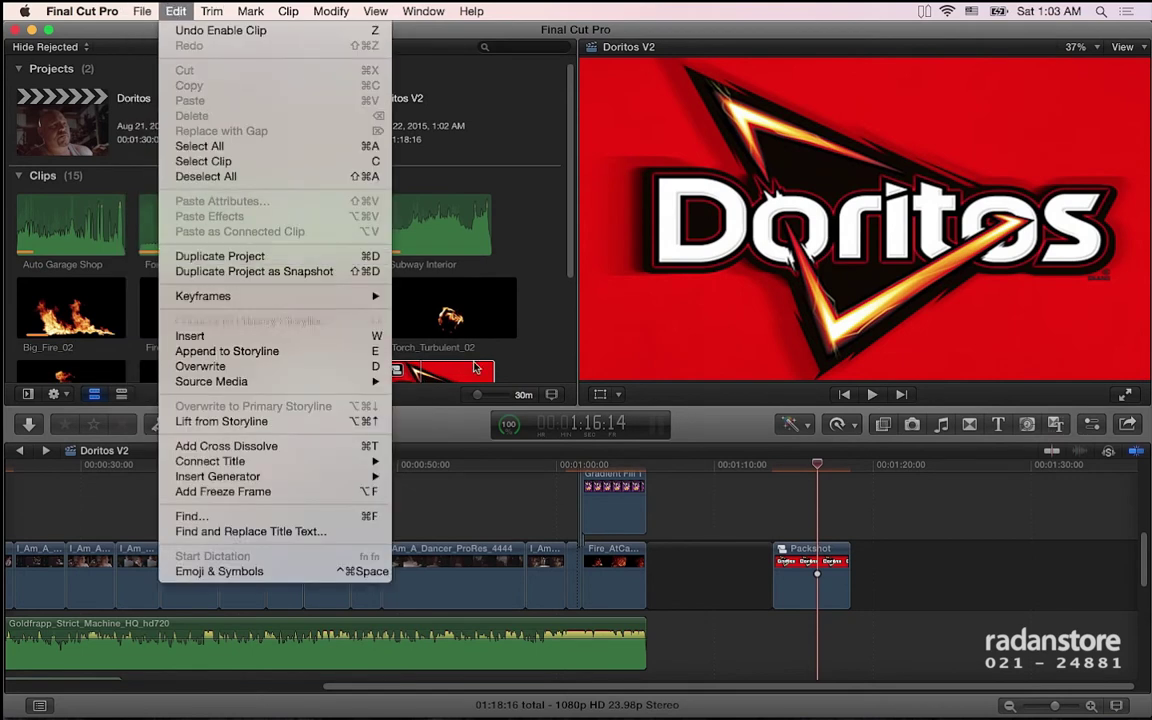
{"action": "left_click", "coordinate": [420, 201]}
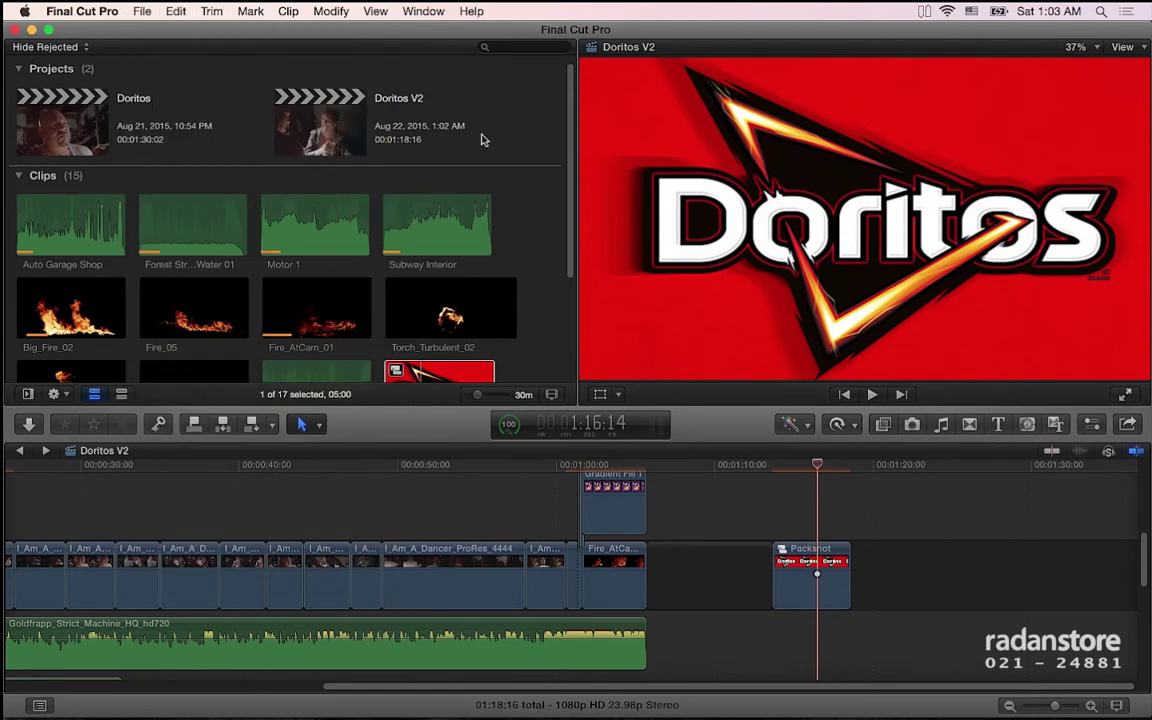
{"action": "left_click", "coordinate": [335, 110]}
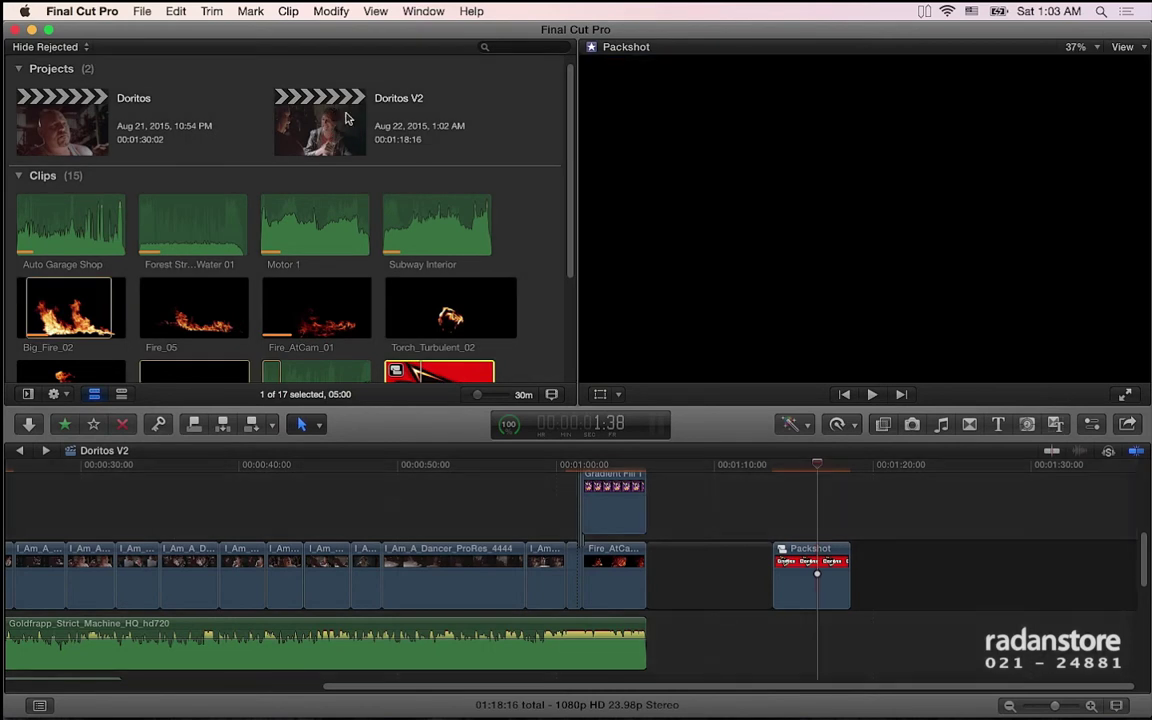
{"action": "left_click", "coordinate": [175, 11]}
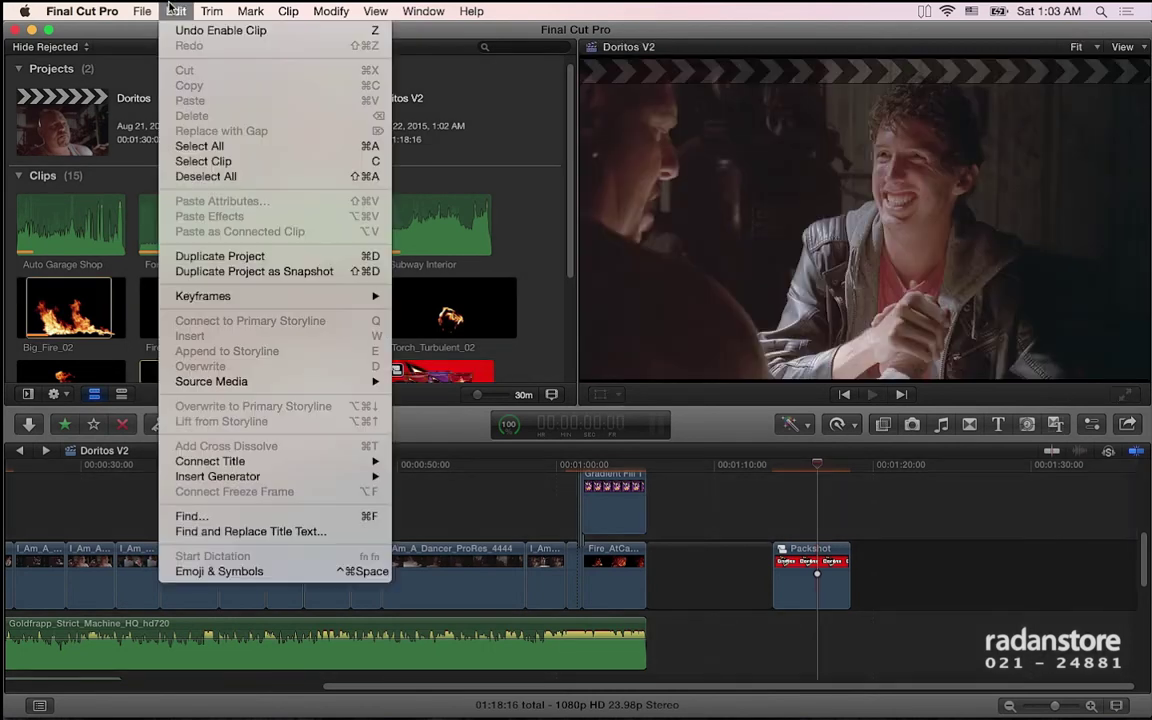
{"action": "left_click", "coordinate": [280, 257]}
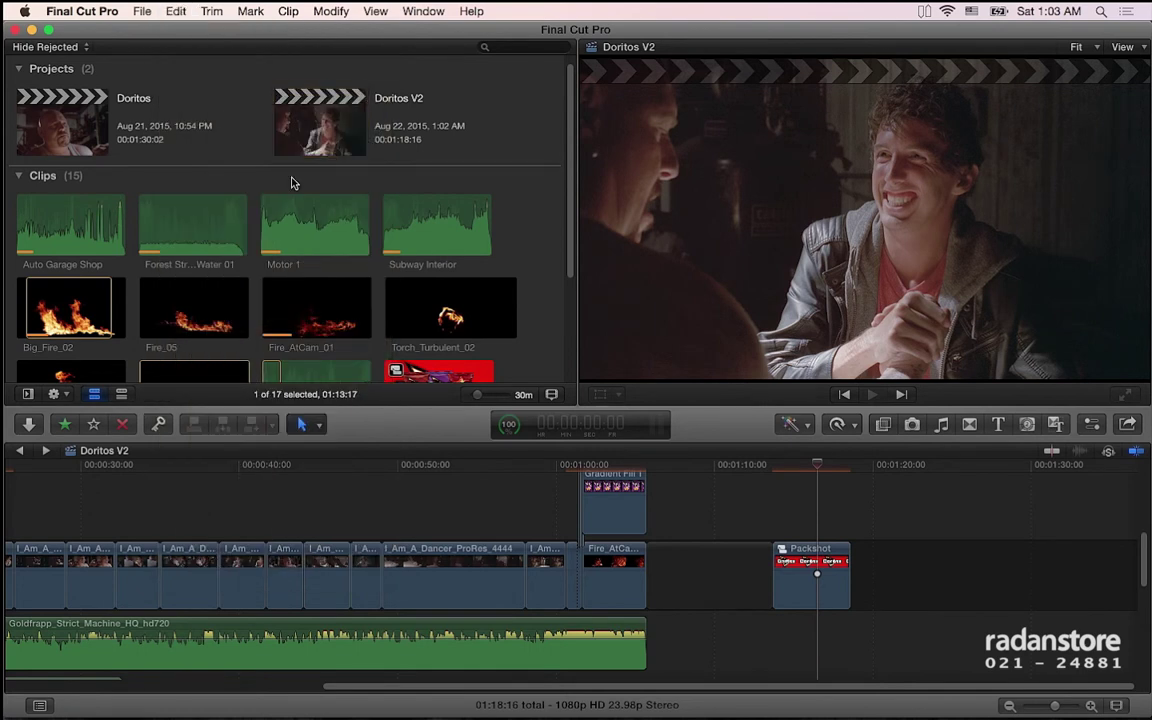
{"action": "left_click", "coordinate": [421, 95]}
{"action": "left_click", "coordinate": [421, 95]}
{"action": "key", "text": "BackSpace"}
{"action": "key", "text": "BackSpace"}
{"action": "key", "text": "BackSpace"}
{"action": "type", "text": "3 Duplicate"}
{"action": "key", "text": "Return"}
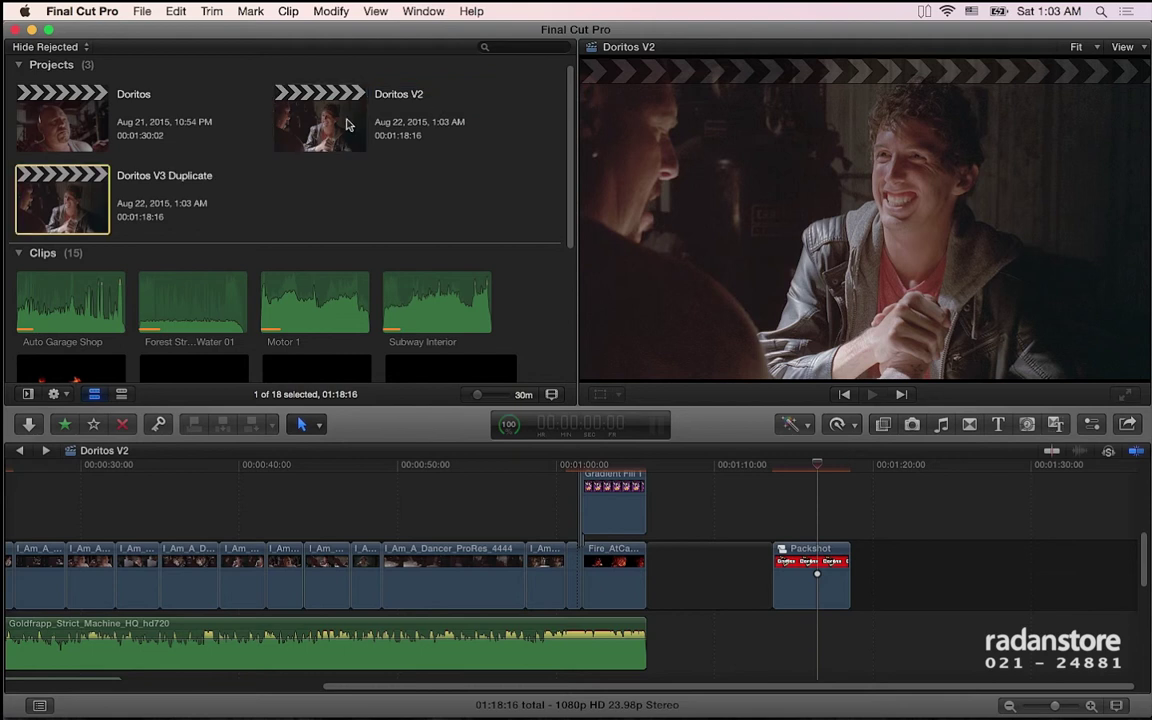
- Make a snapshot copy of Doritos V2 with Duplicate Project as Snapshot
{"action": "left_click", "coordinate": [347, 124]}
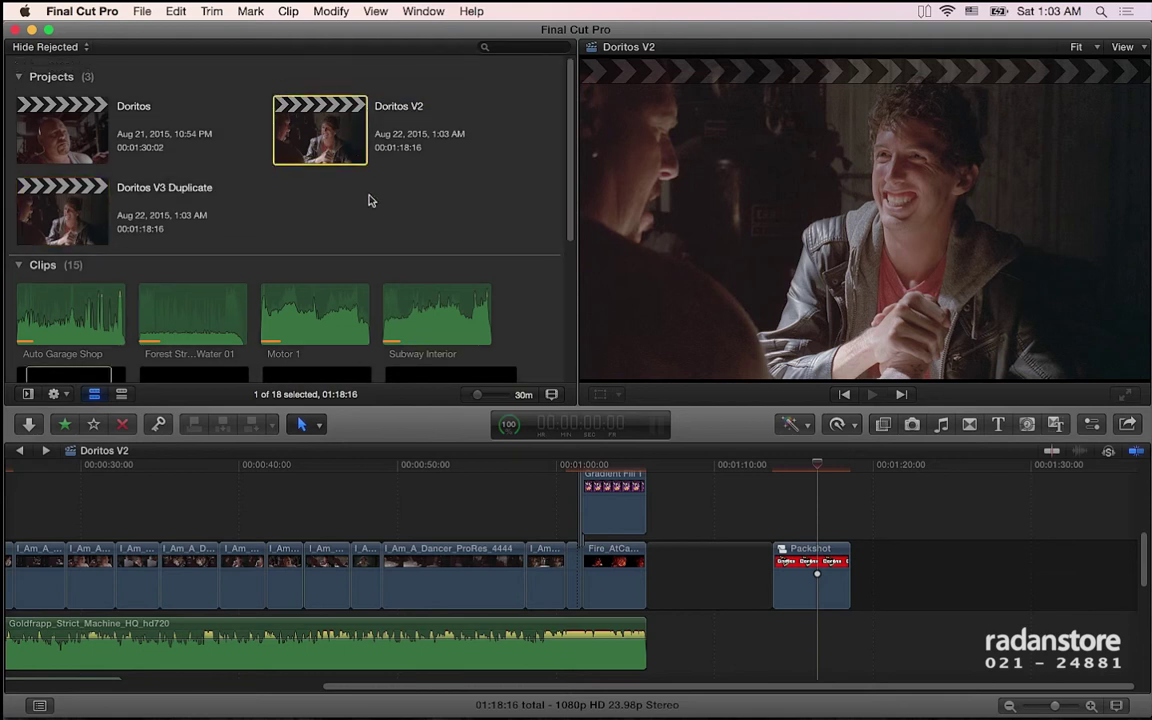
{"action": "left_click", "coordinate": [162, 12]}
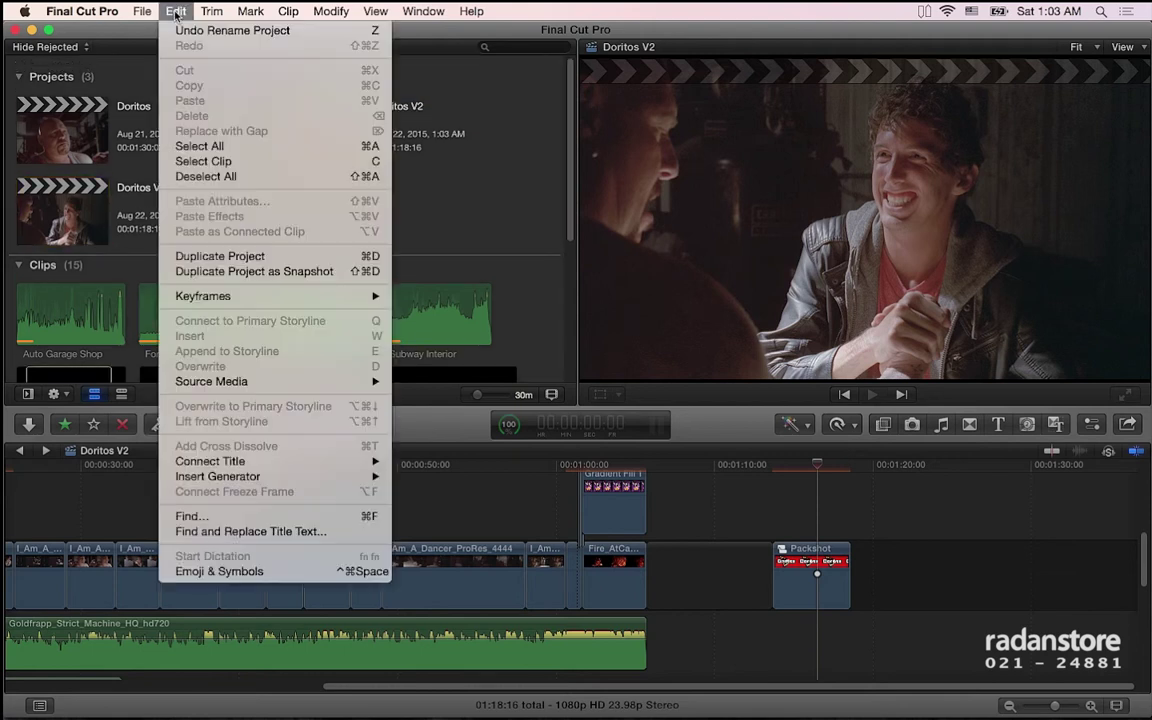
{"action": "left_click", "coordinate": [337, 272]}
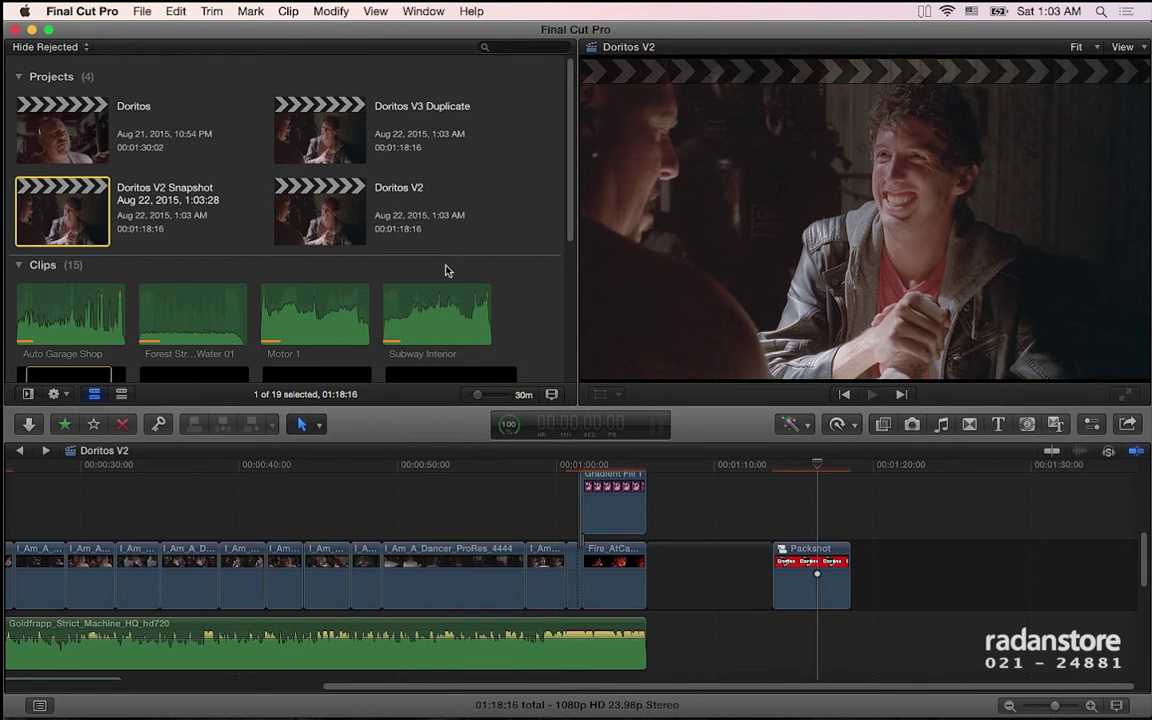
{"action": "scroll", "coordinate": [447, 270], "scroll_direction": "down", "scroll_amount": 5}
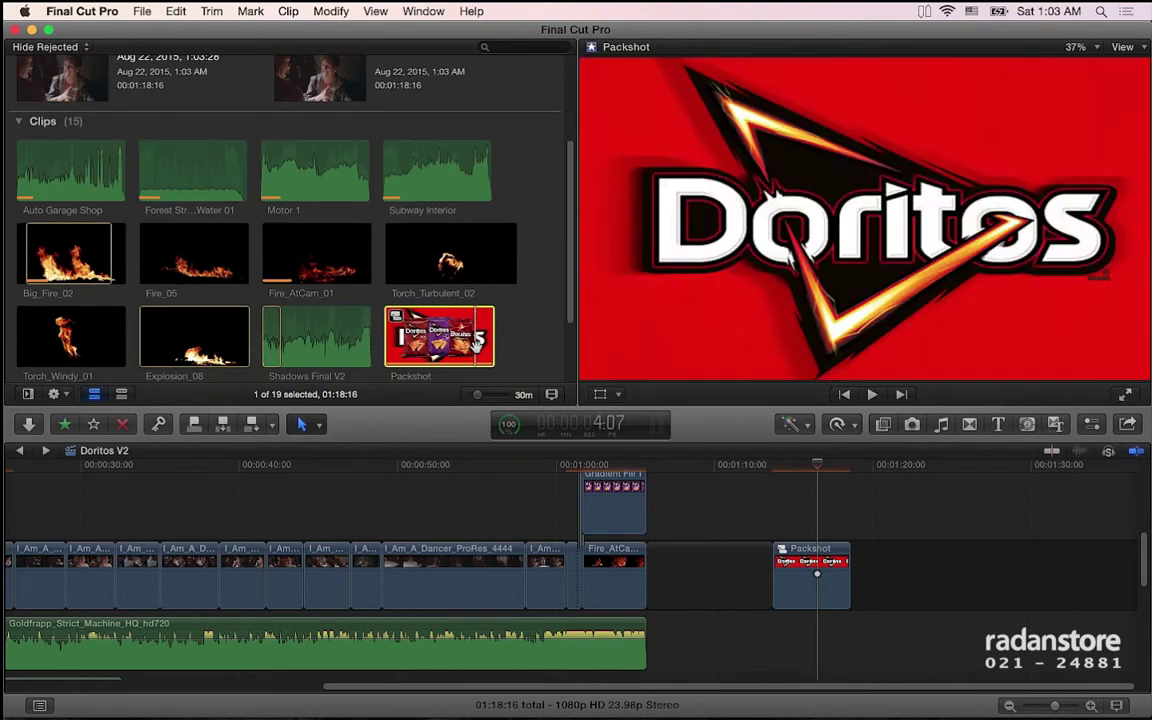
- Inside Packshot, adjust the layers so only the Layer 5 bags show, then return to Doritos V2
{"action": "double_click", "coordinate": [425, 315]}
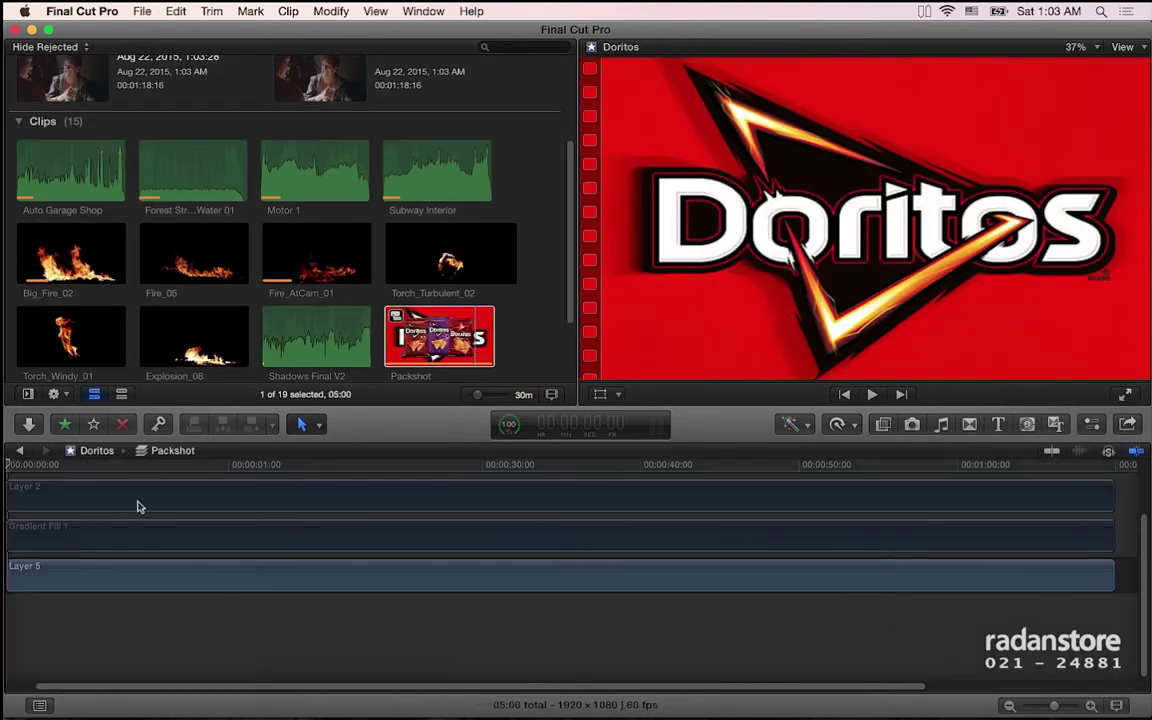
{"action": "scroll", "coordinate": [141, 518], "scroll_direction": "up", "scroll_amount": 2}
{"action": "left_click", "coordinate": [139, 509]}
{"action": "left_click", "coordinate": [139, 586], "text": "shift"}
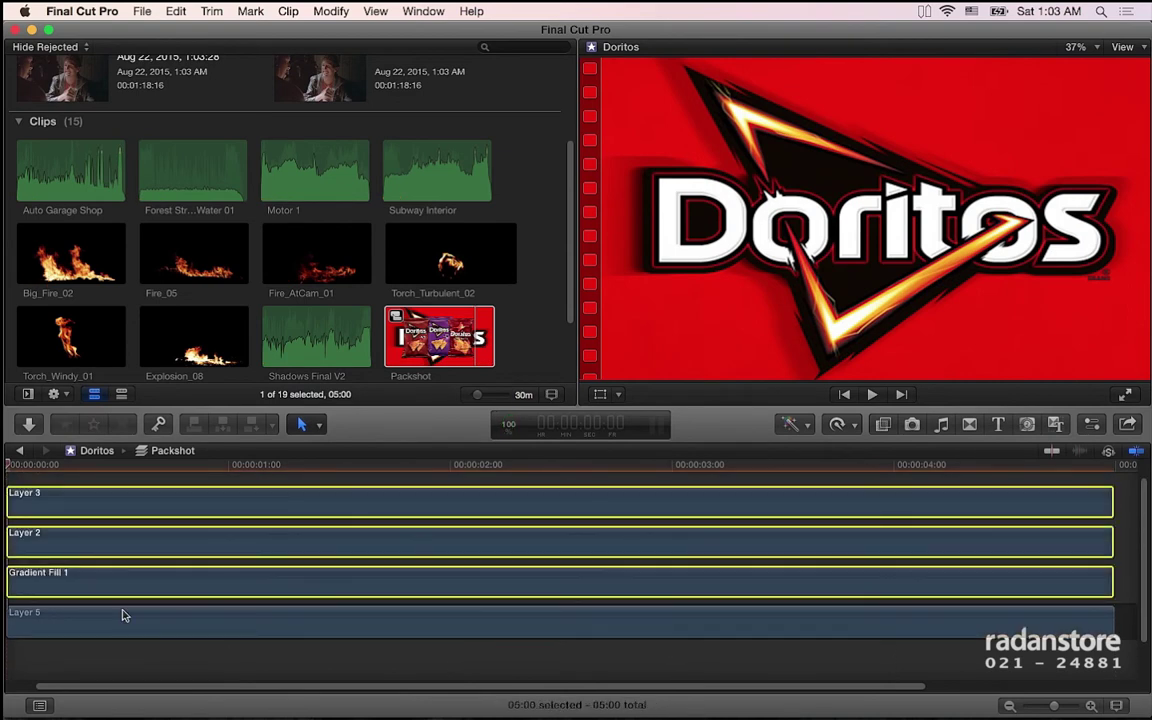
{"action": "left_click", "coordinate": [122, 615]}
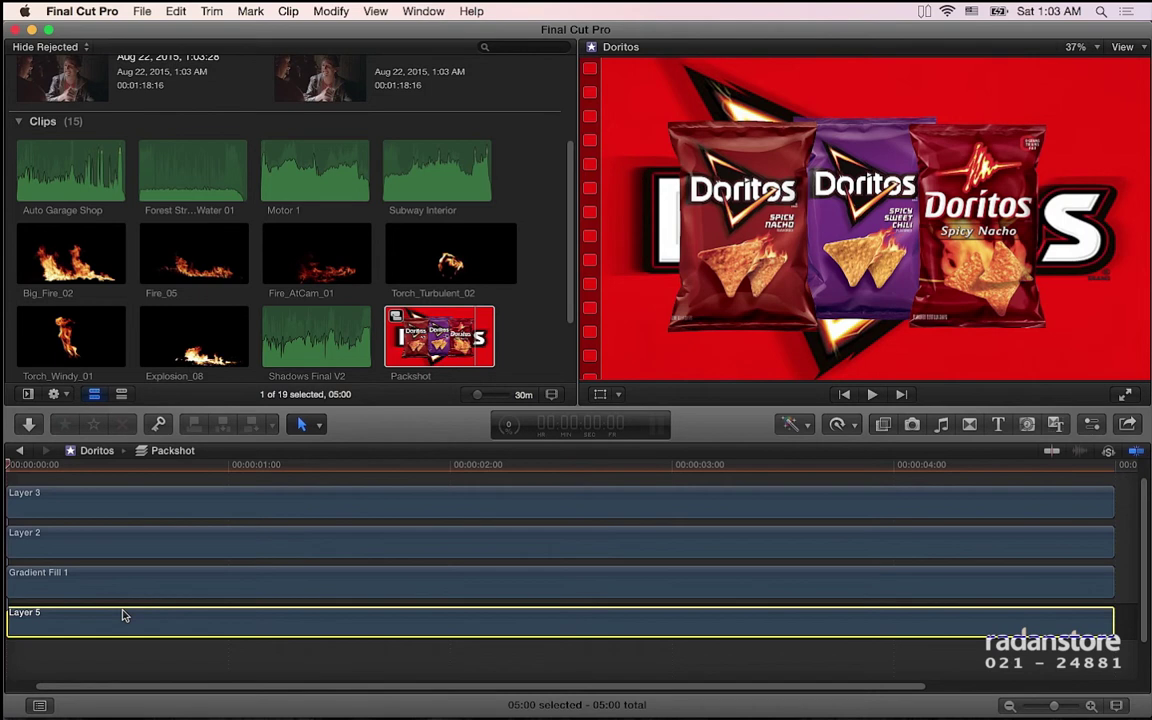
{"action": "left_click", "coordinate": [19, 450]}
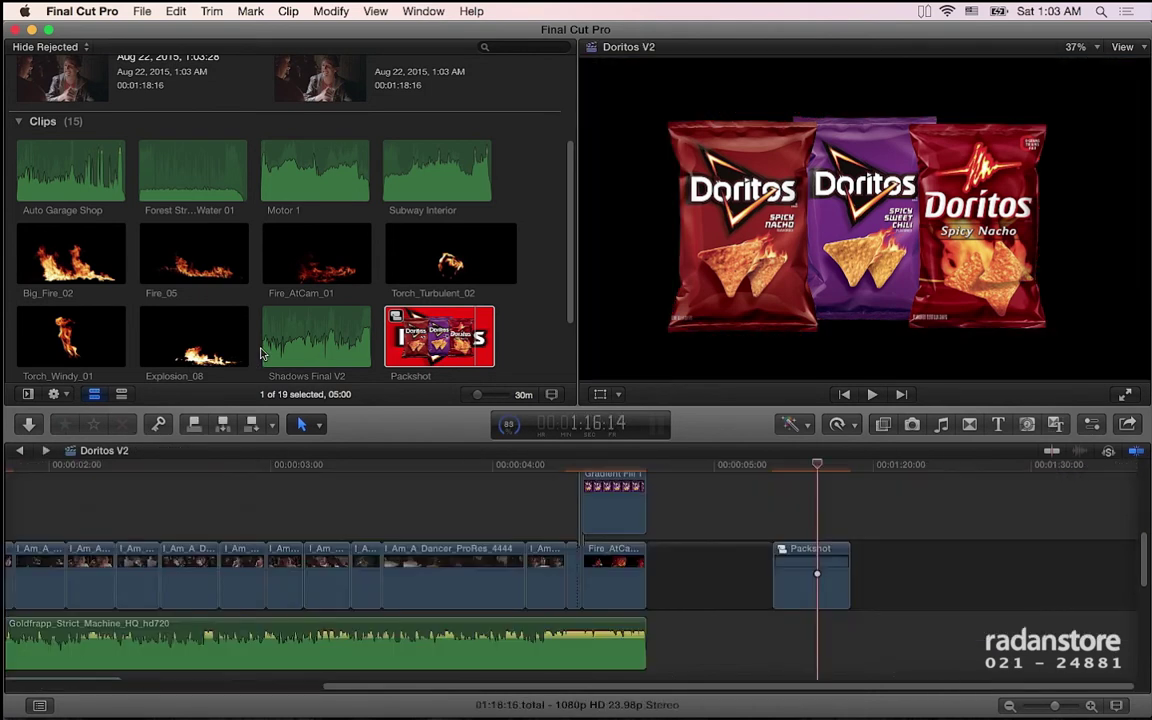
- Scrub the Doritos V2 timeline over the Packshot clip to preview the bags on black
{"action": "scroll", "coordinate": [275, 280], "scroll_direction": "up", "scroll_amount": 3}
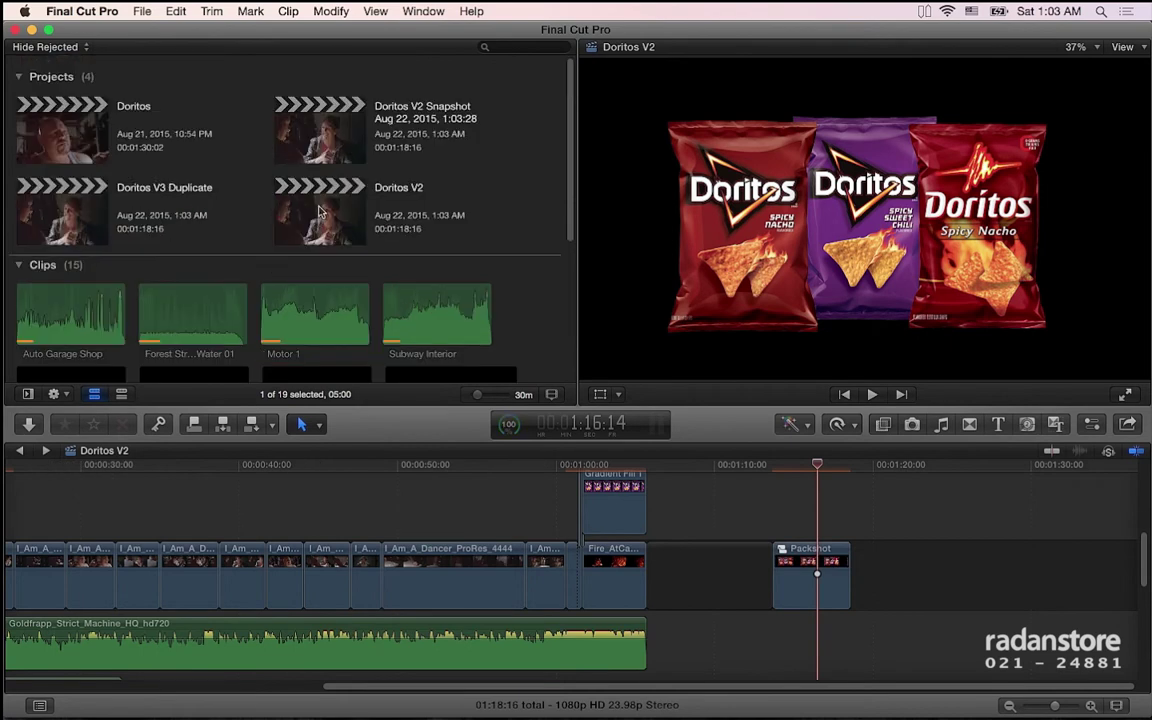
{"action": "left_click", "coordinate": [324, 208]}
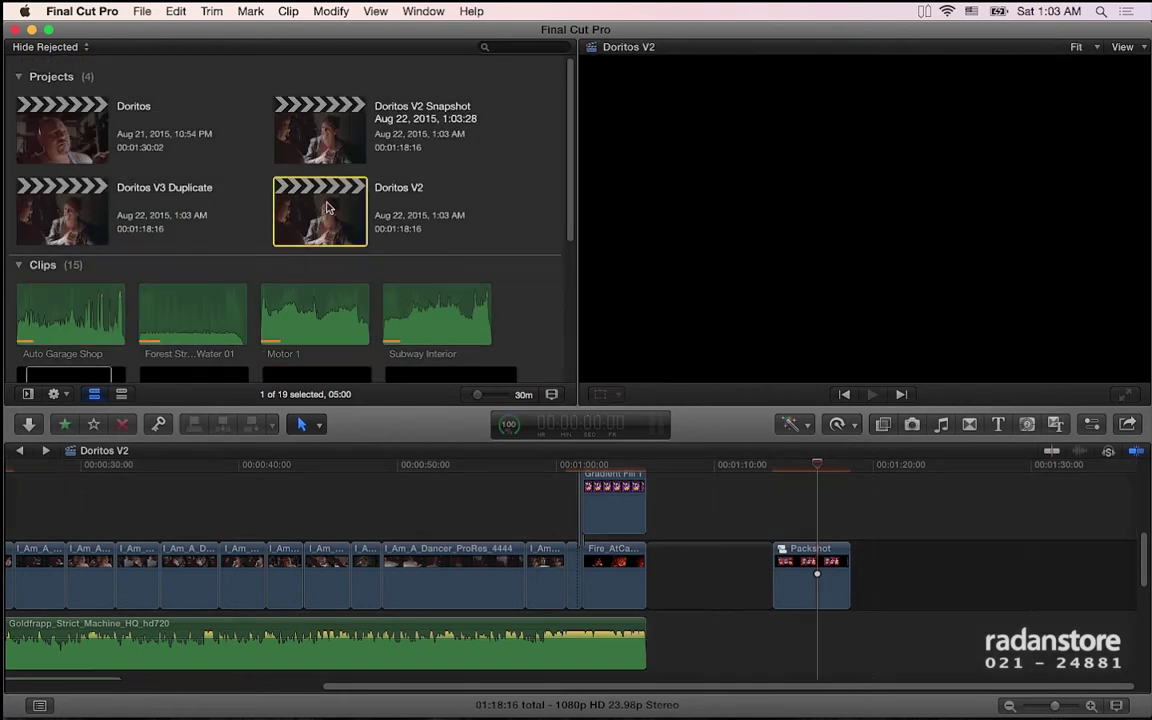
{"action": "left_click", "coordinate": [815, 468]}
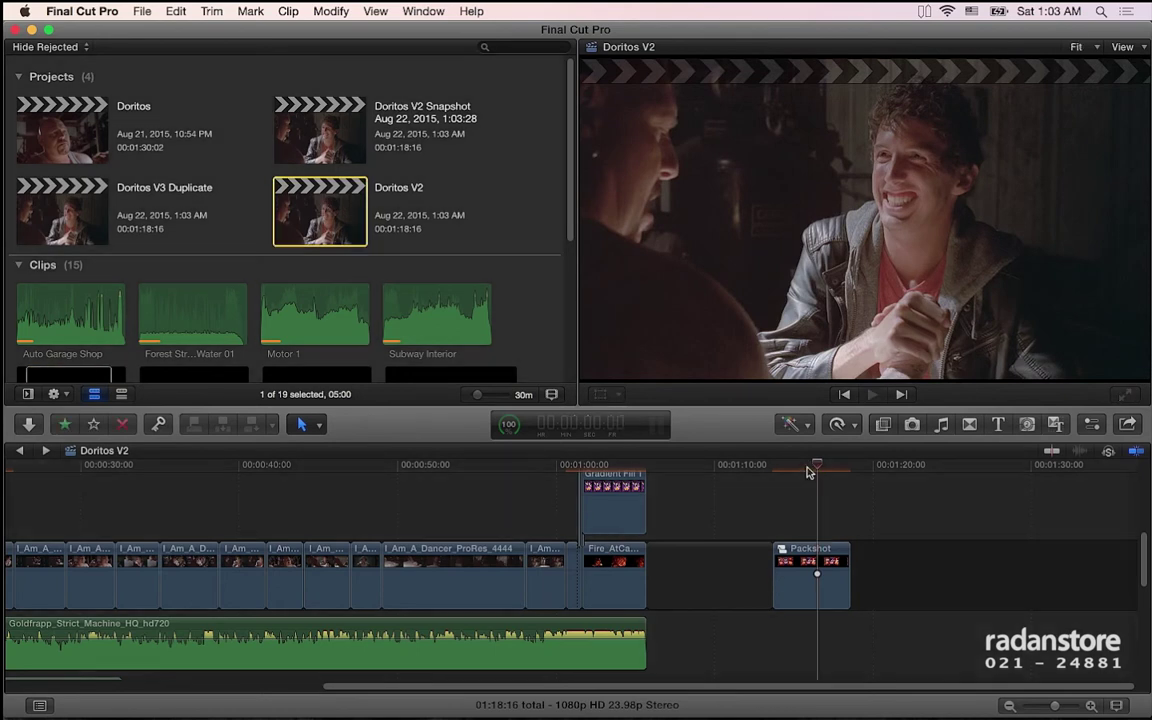
{"action": "left_click", "coordinate": [810, 471]}
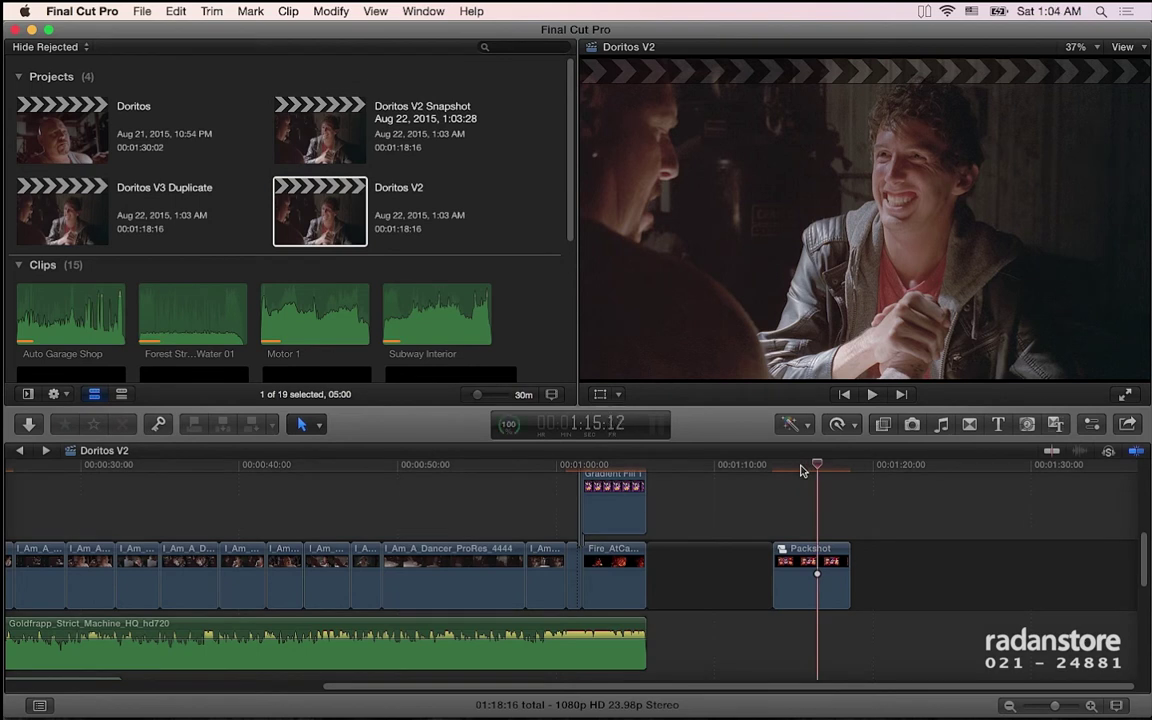
{"action": "left_click", "coordinate": [801, 466]}
{"action": "left_click_drag", "start_coordinate": [801, 468], "coordinate": [815, 470]}
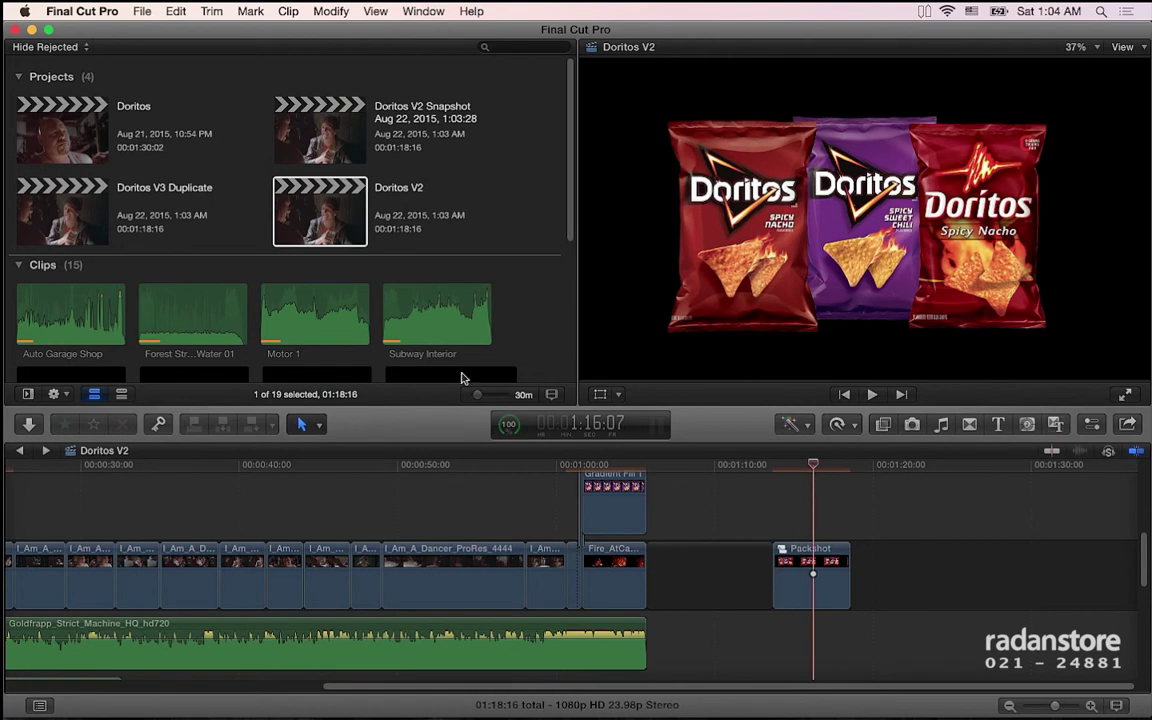
{"action": "scroll", "coordinate": [440, 300], "scroll_direction": "down", "scroll_amount": 3}
{"action": "scroll", "coordinate": [437, 289], "scroll_direction": "up", "scroll_amount": 3}
{"action": "left_click", "coordinate": [283, 198]}
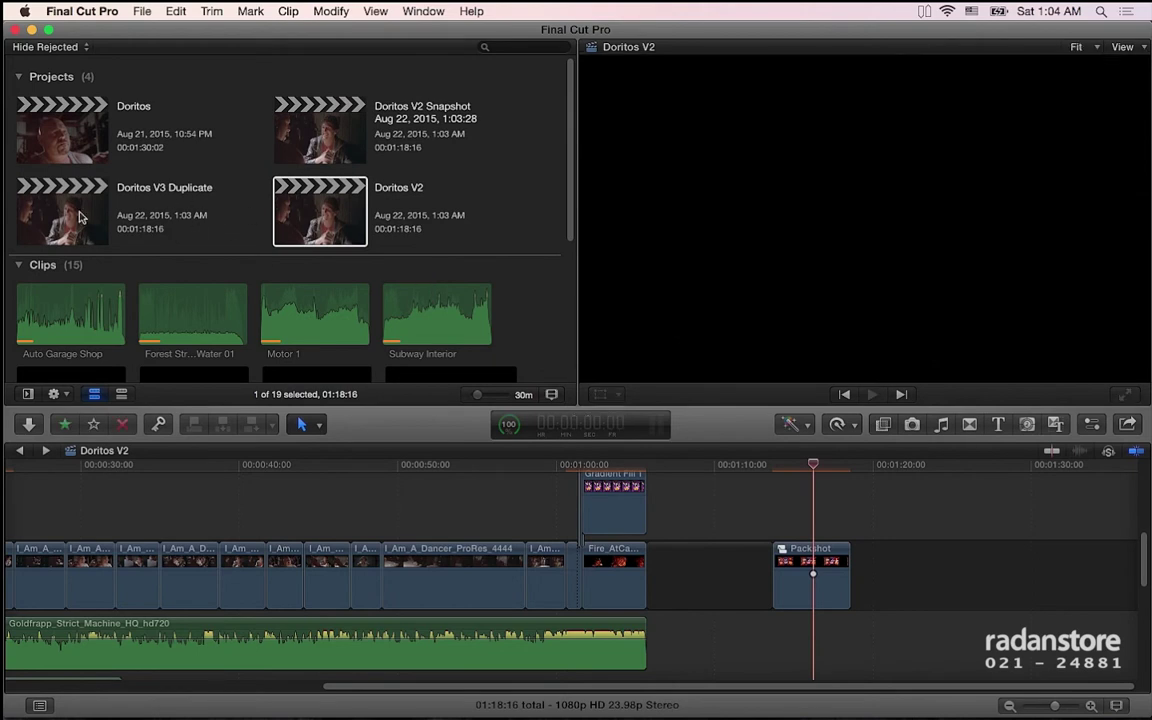
- Open Doritos V3 Duplicate and scrub its Packshot clip, now showing the three bags on black
{"action": "double_click", "coordinate": [67, 210]}
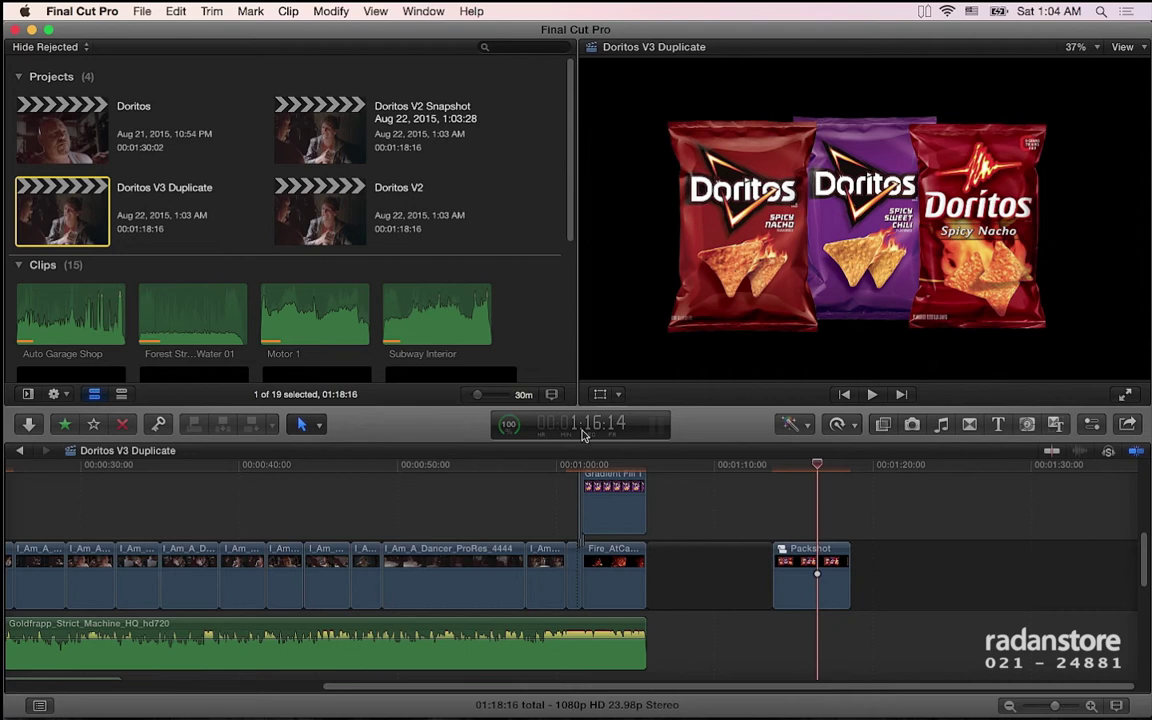
{"action": "left_click_drag", "start_coordinate": [817, 466], "coordinate": [812, 467]}
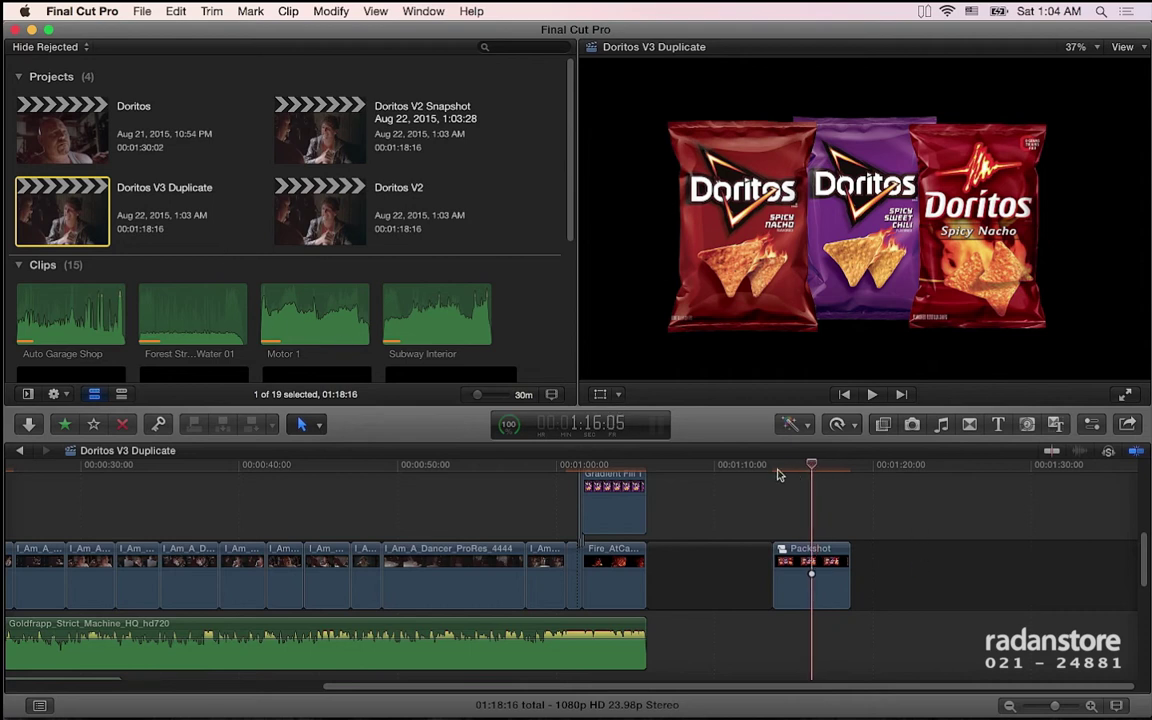
{"action": "scroll", "coordinate": [549, 344], "scroll_direction": "down", "scroll_amount": 5}
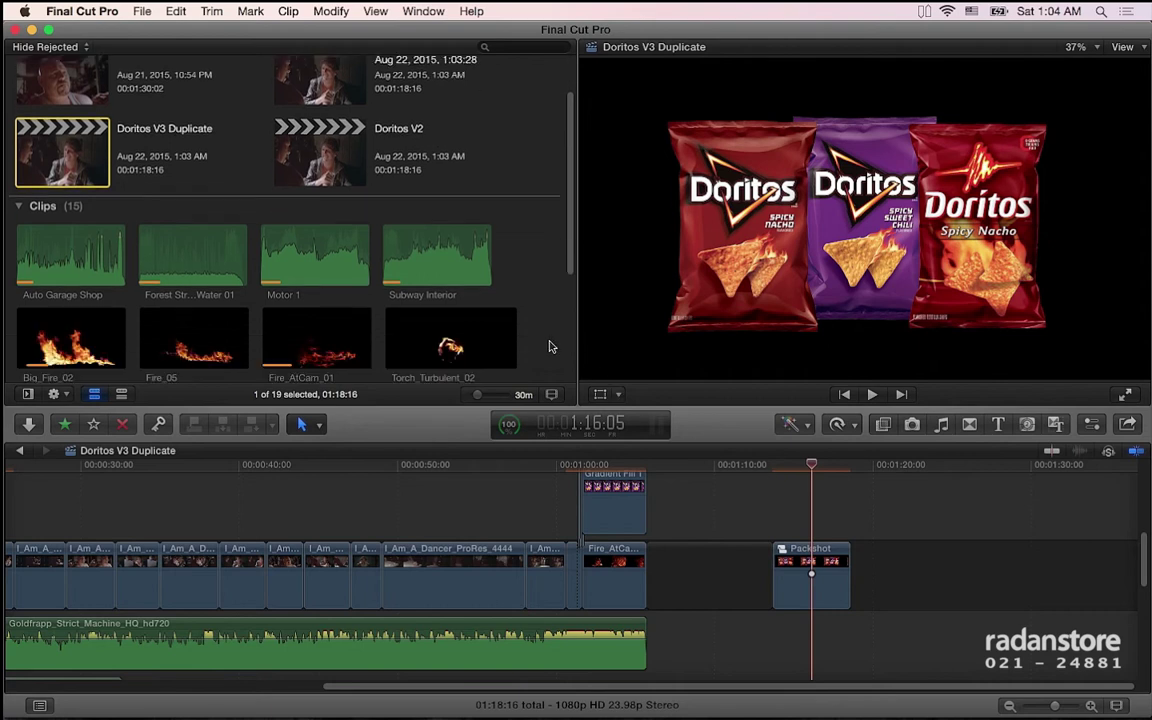
{"action": "scroll", "coordinate": [549, 345], "scroll_direction": "down", "scroll_amount": 3}
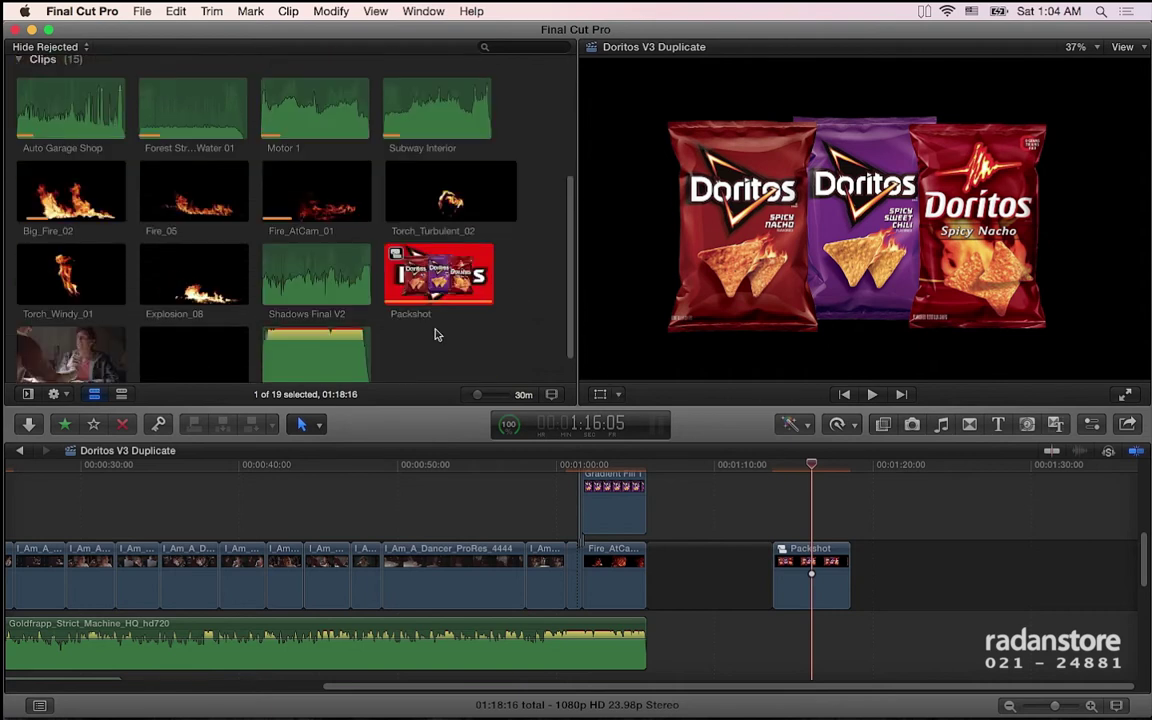
{"action": "scroll", "coordinate": [436, 332], "scroll_direction": "up", "scroll_amount": 8}
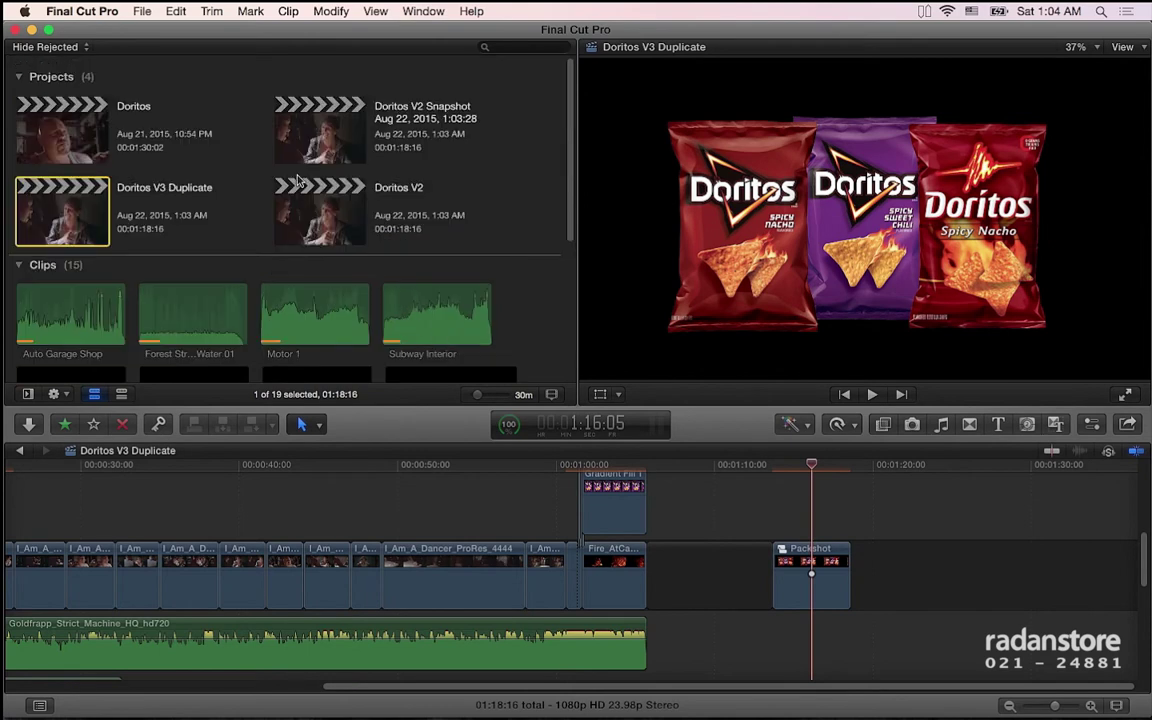
- Open Doritos V2 Snapshot and scroll through the browser to find the Packshot clip
{"action": "double_click", "coordinate": [318, 145]}
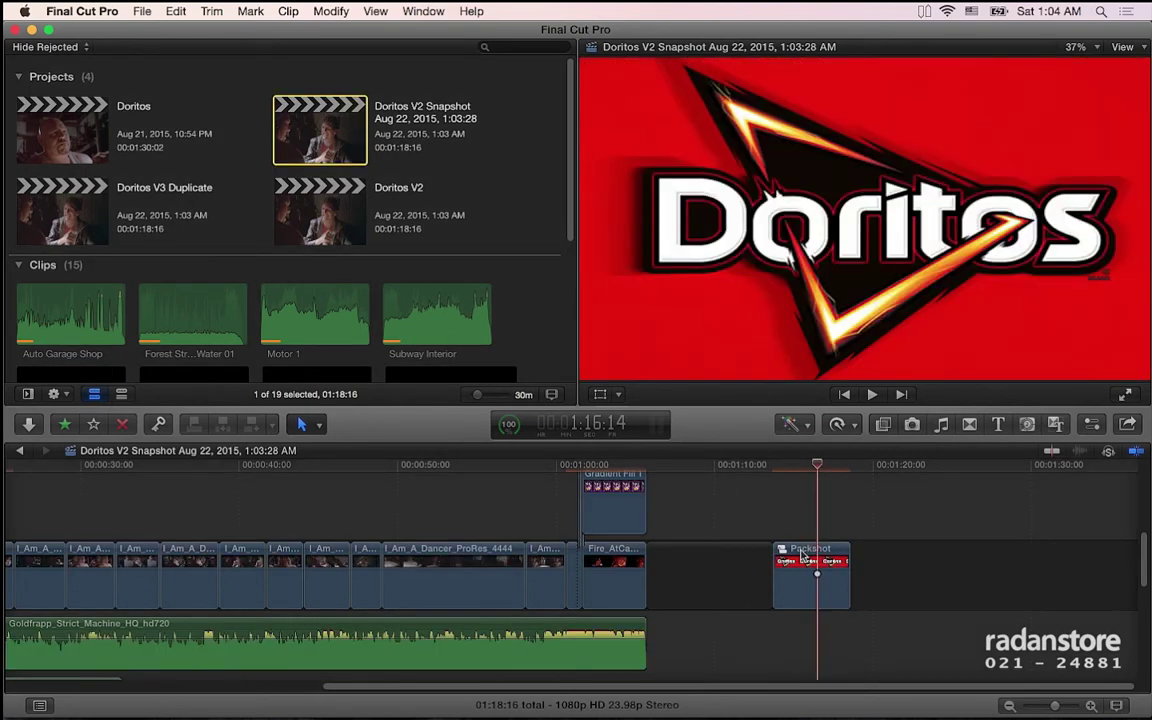
{"action": "scroll", "coordinate": [541, 322], "scroll_direction": "down", "scroll_amount": 5}
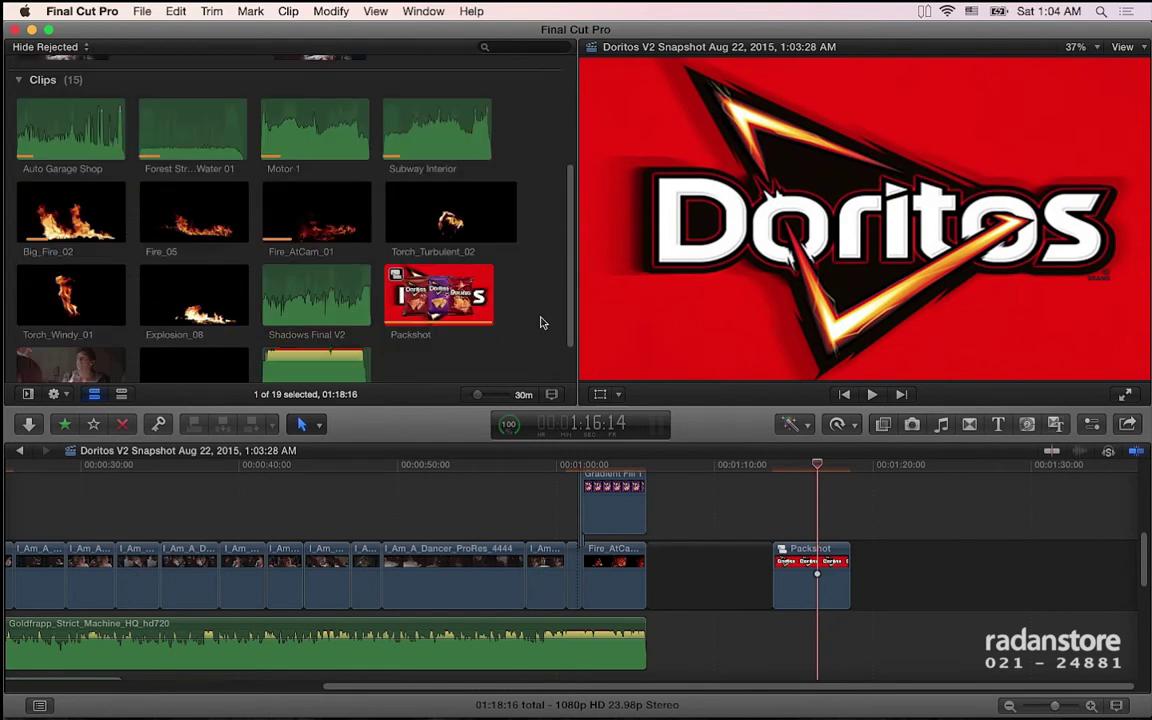
{"action": "scroll", "coordinate": [437, 313], "scroll_direction": "up", "scroll_amount": 1}
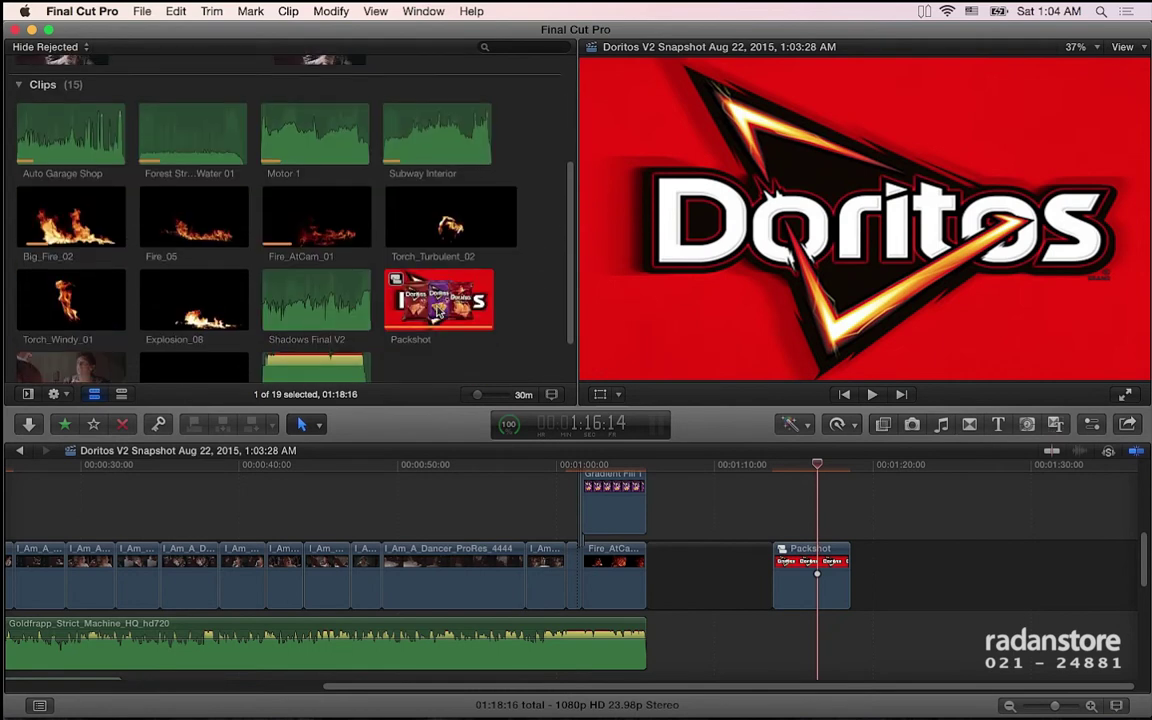
{"action": "scroll", "coordinate": [437, 313], "scroll_direction": "up", "scroll_amount": 5}
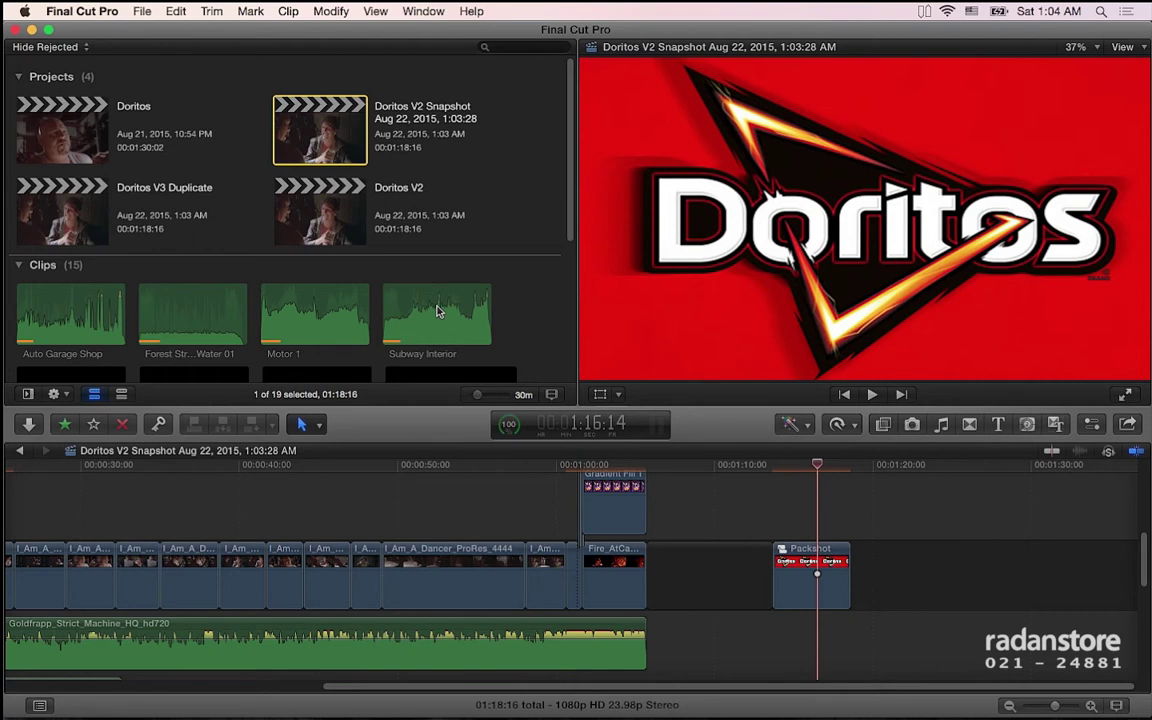
{"action": "scroll", "coordinate": [437, 311], "scroll_direction": "down", "scroll_amount": 2}
{"action": "scroll", "coordinate": [436, 302], "scroll_direction": "down", "scroll_amount": 2}
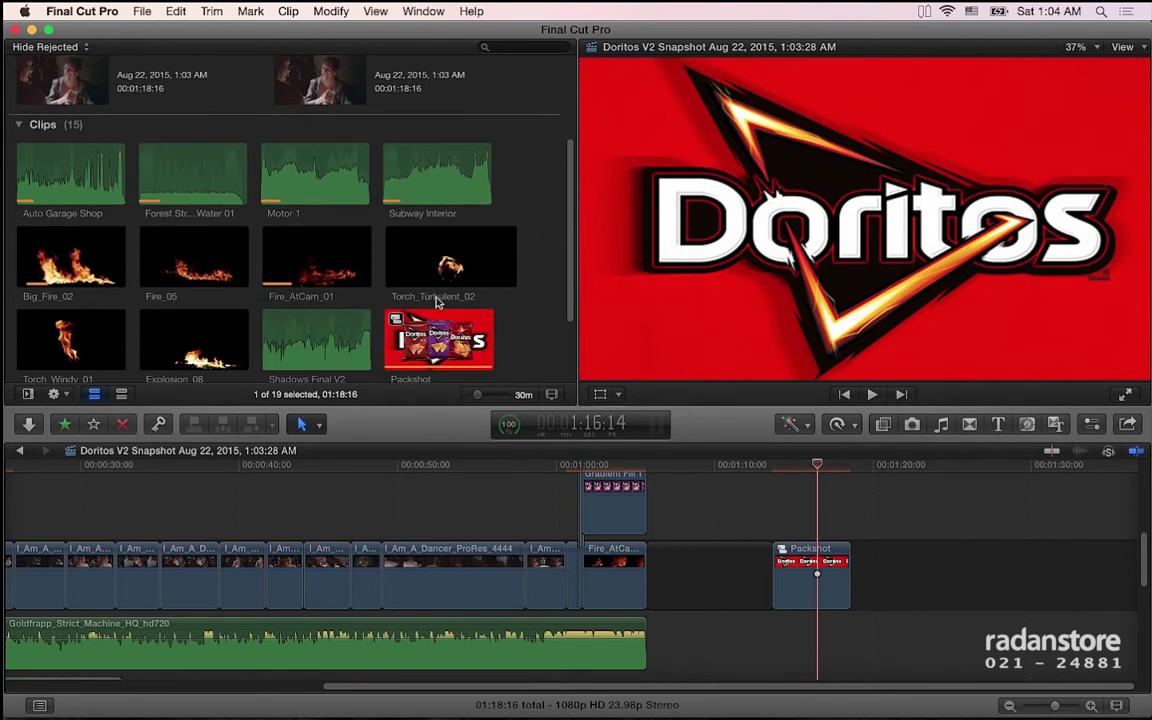
{"action": "scroll", "coordinate": [436, 305], "scroll_direction": "down", "scroll_amount": 1}
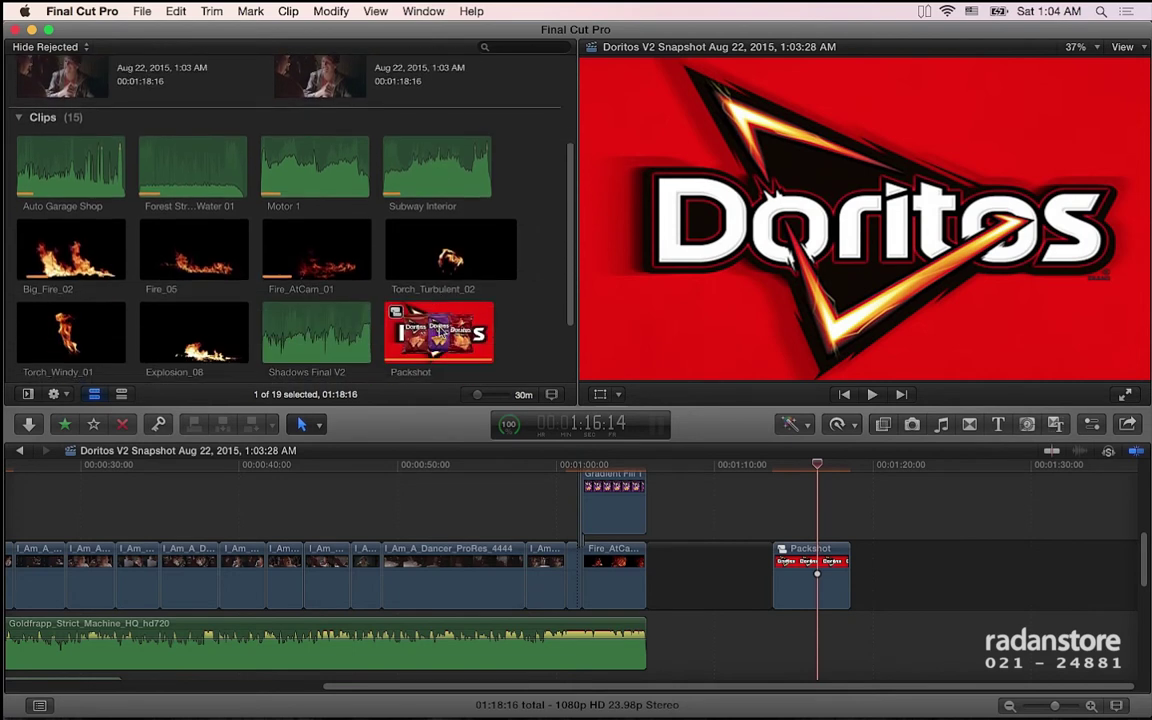
{"action": "scroll", "coordinate": [440, 333], "scroll_direction": "up", "scroll_amount": 4}
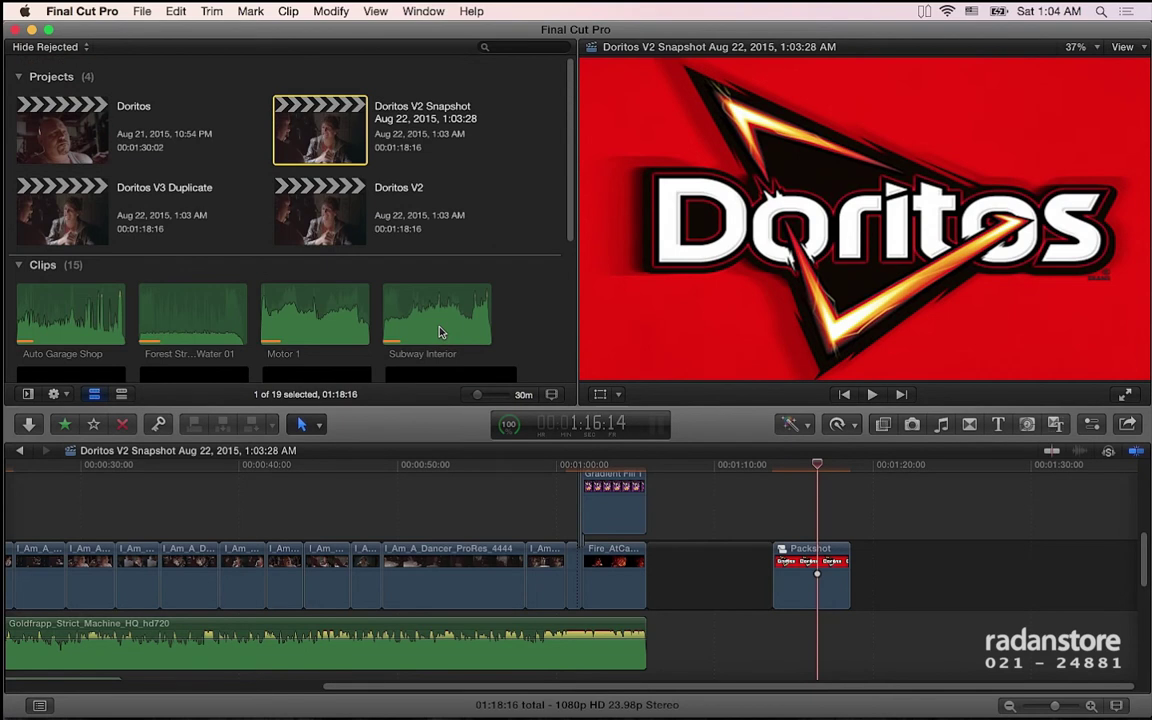
- Select Doritos V2 and Doritos V3 Duplicate in turn, then show Doritos V2 Snapshot again
{"action": "left_click", "coordinate": [316, 228]}
{"action": "left_click", "coordinate": [80, 228]}
{"action": "scroll", "coordinate": [407, 277], "scroll_direction": "down", "scroll_amount": 3}
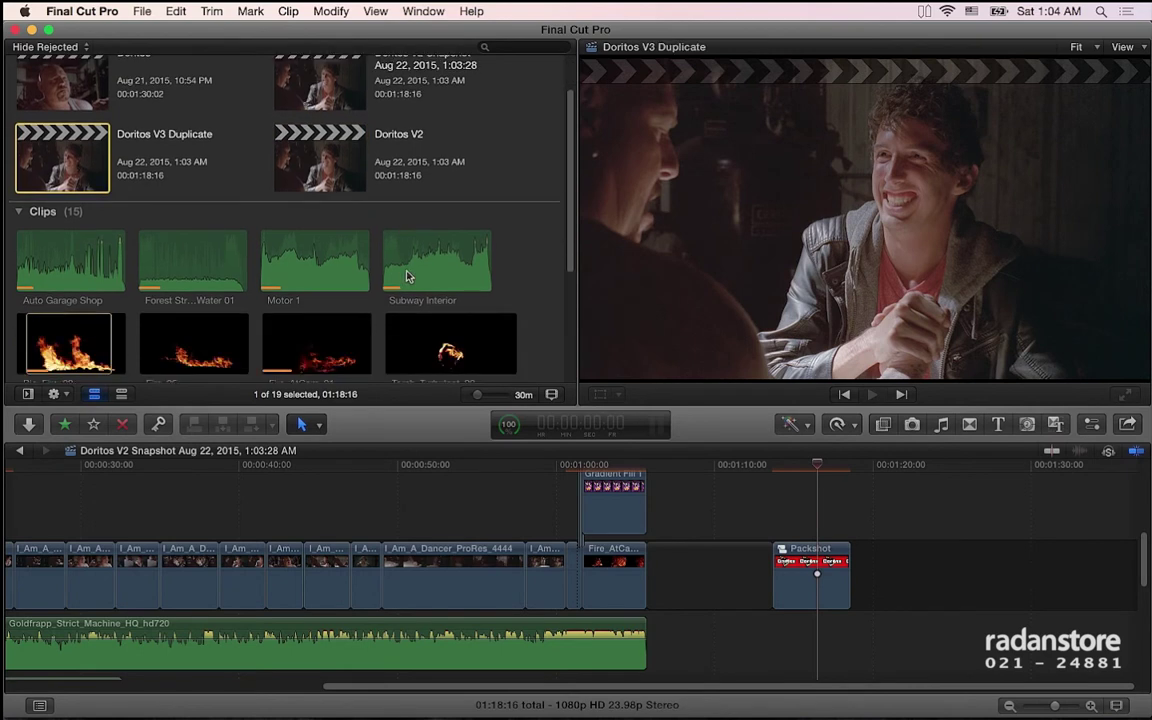
{"action": "scroll", "coordinate": [407, 277], "scroll_direction": "down", "scroll_amount": 2}
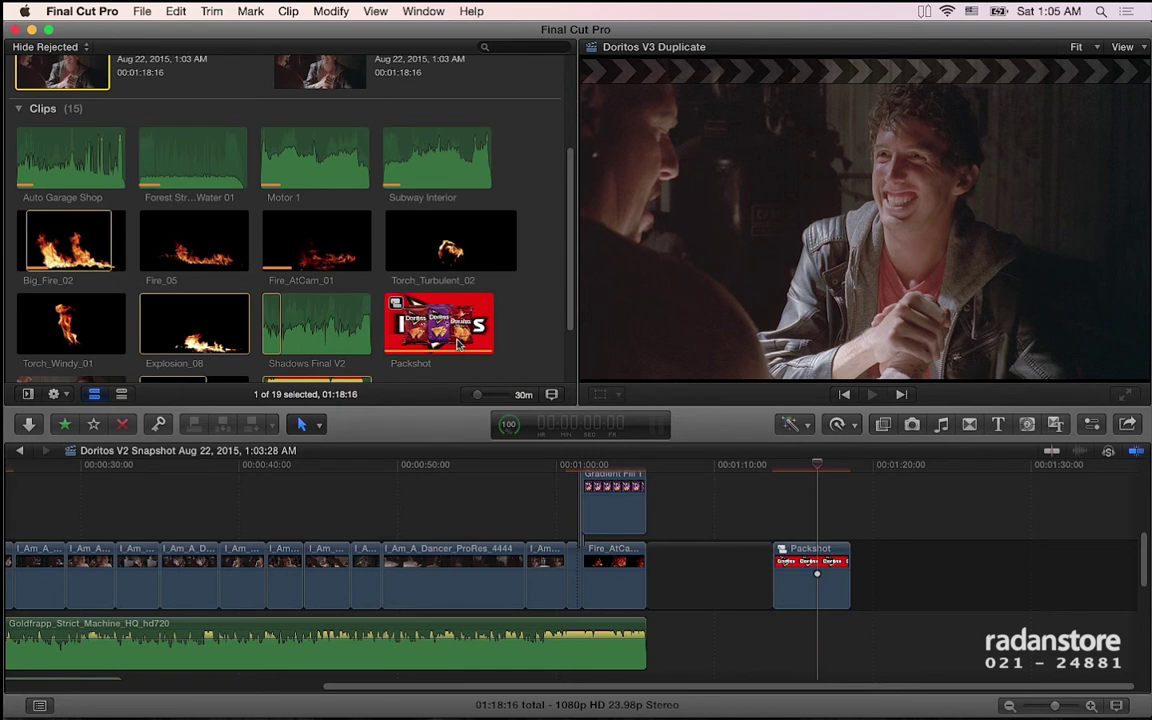
{"action": "scroll", "coordinate": [447, 292], "scroll_direction": "up", "scroll_amount": 3}
{"action": "scroll", "coordinate": [193, 193], "scroll_direction": "up", "scroll_amount": 3}
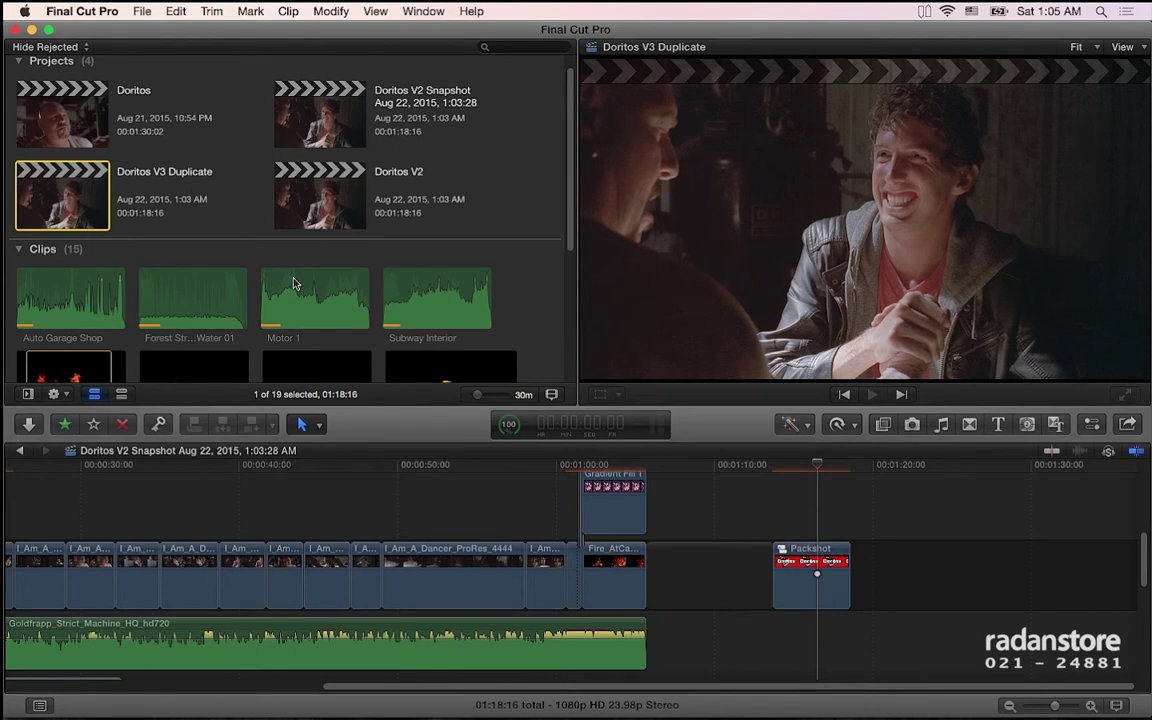
{"action": "left_click", "coordinate": [298, 101]}
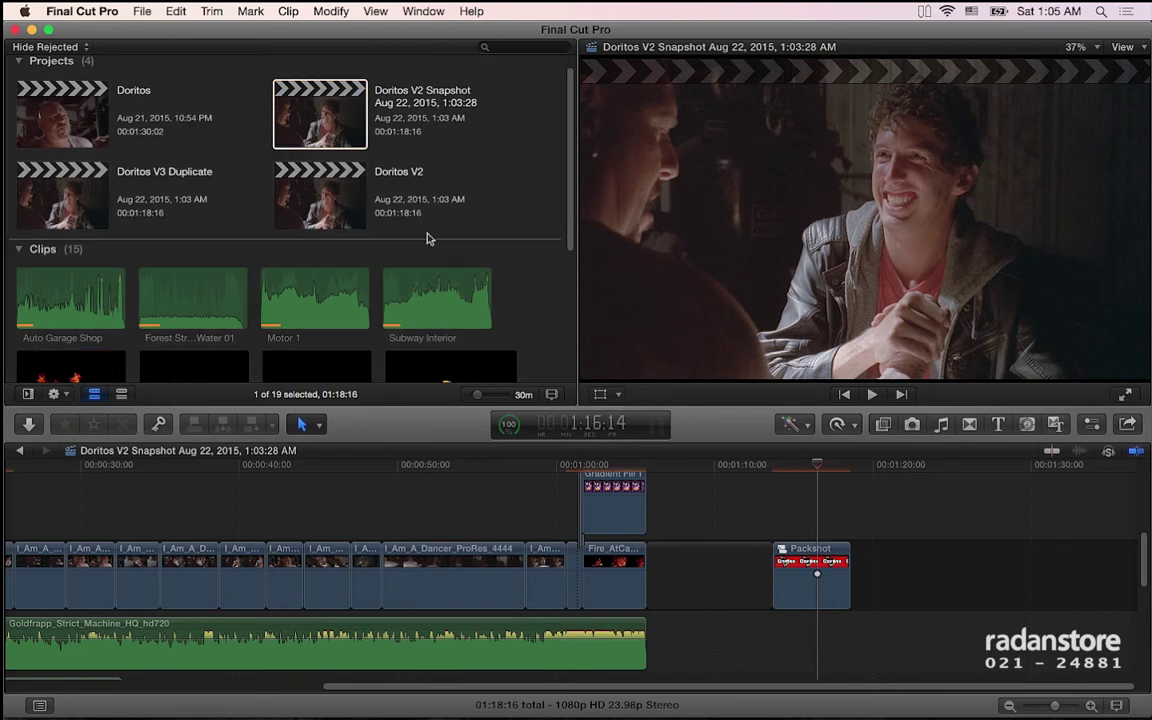
- Scrub the V2 Snapshot timeline to the Packshot frame showing the red Doritos logo
{"action": "left_click", "coordinate": [754, 503]}
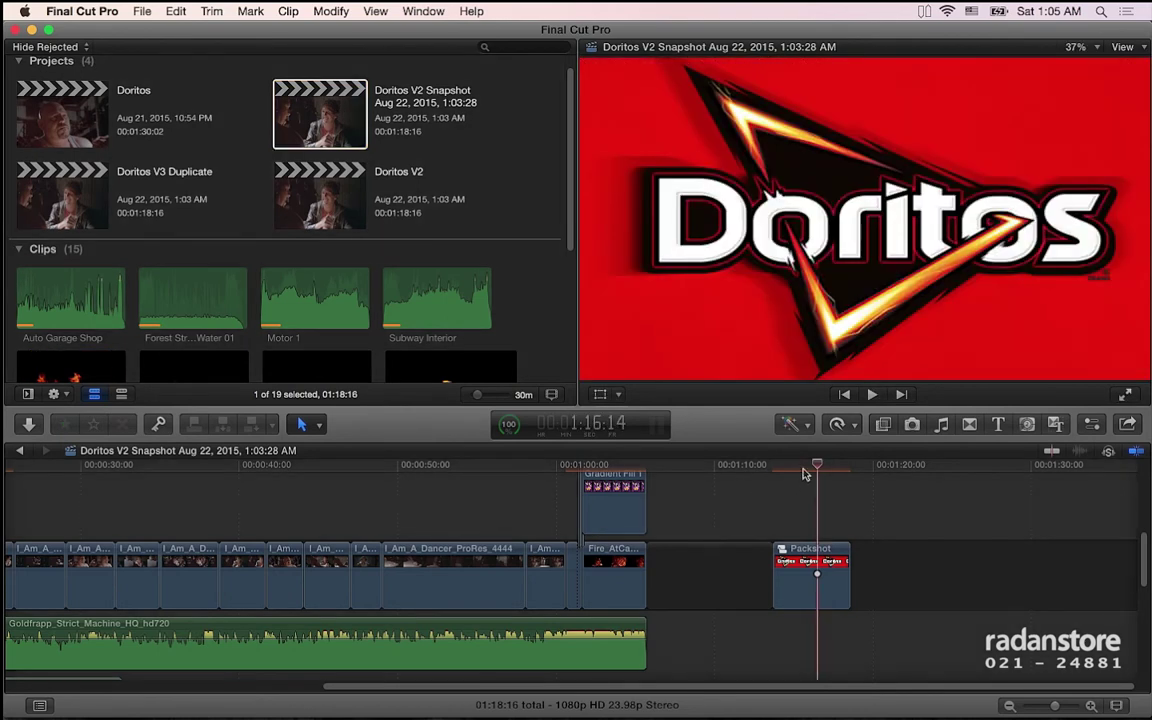
{"action": "mouse_move", "coordinate": [816, 467]}
{"action": "left_mouse_down"}
{"action": "mouse_move", "coordinate": [805, 473]}
{"action": "mouse_move", "coordinate": [820, 475]}
{"action": "left_mouse_up"}
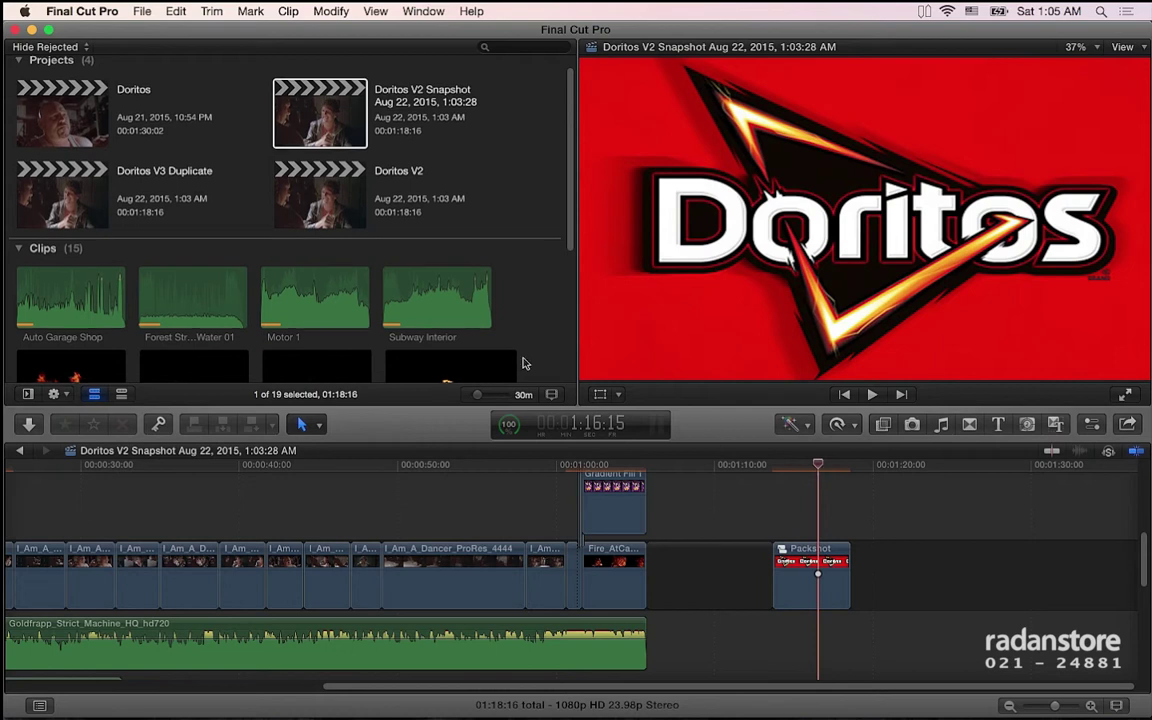
{"action": "scroll", "coordinate": [432, 292], "scroll_direction": "down", "scroll_amount": 5}
{"action": "scroll", "coordinate": [432, 292], "scroll_direction": "down", "scroll_amount": 2}
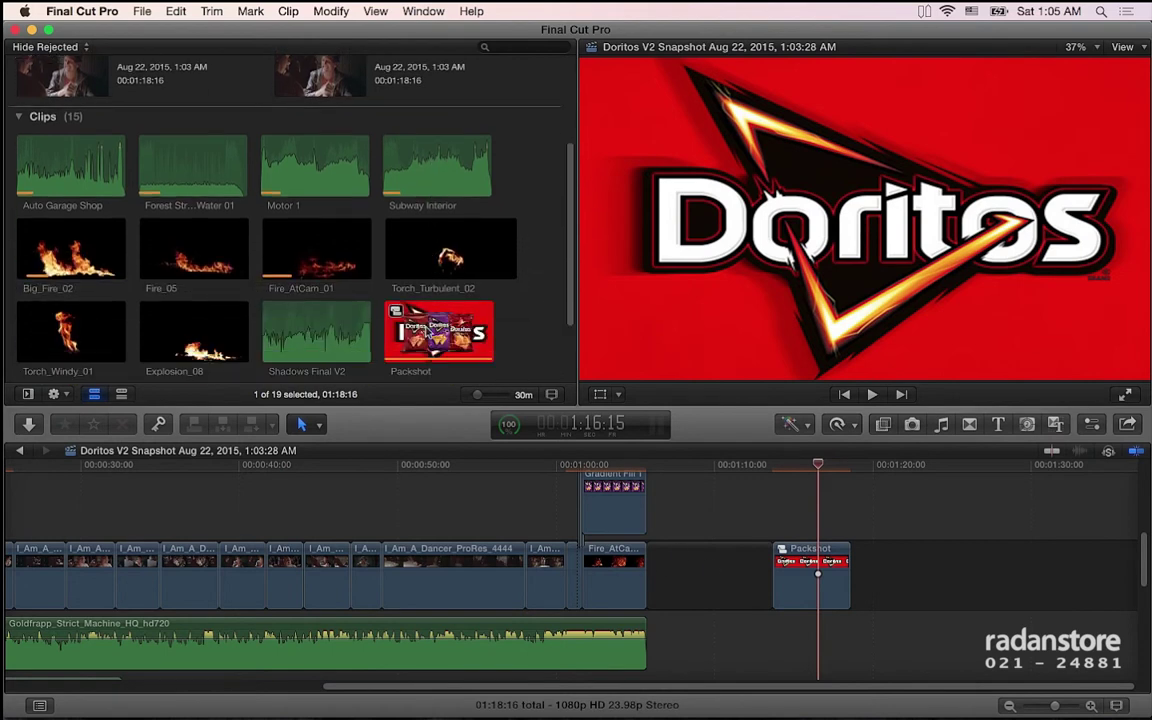
{"action": "scroll", "coordinate": [386, 300], "scroll_direction": "up", "scroll_amount": 7}
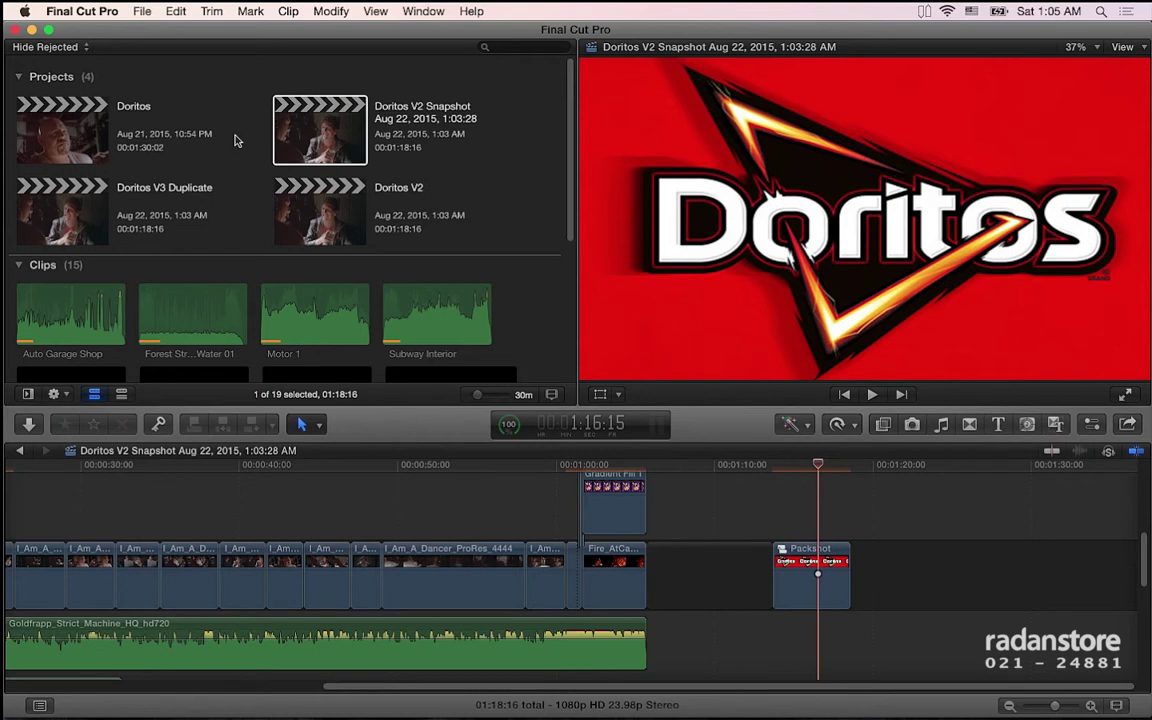
- Move the Snapshot playhead to 1:16:04 in Packshot, then preview Doritos V3 Duplicate for comparison
{"action": "left_click", "coordinate": [309, 133]}
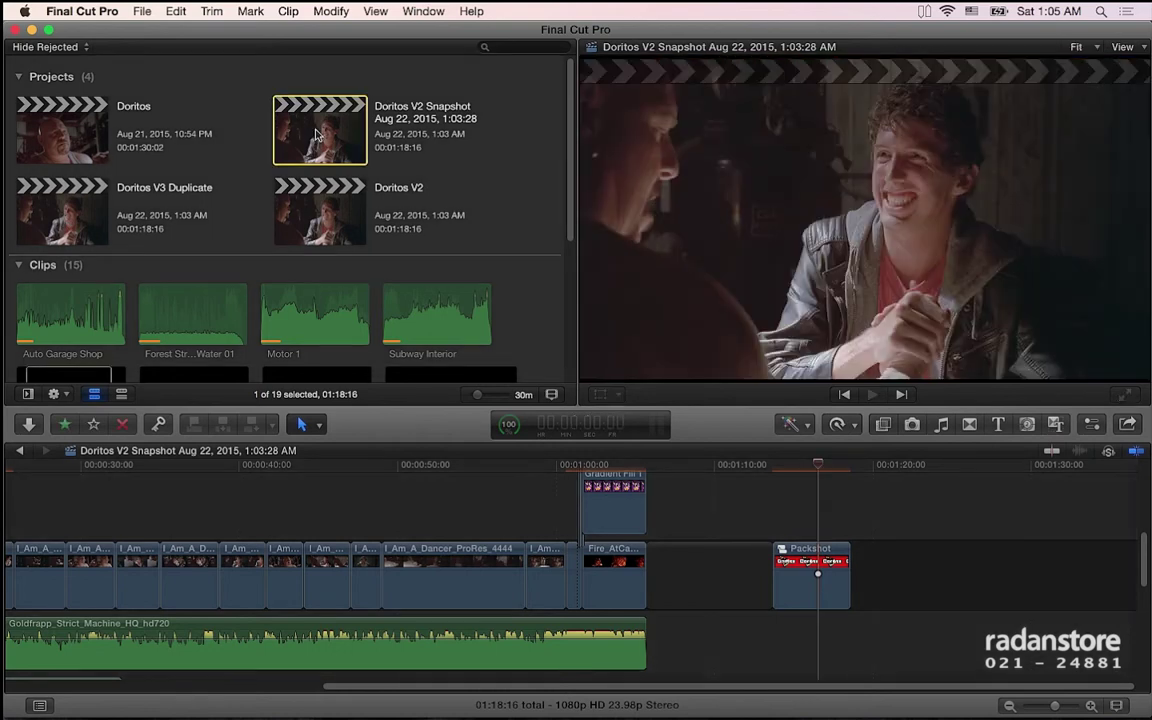
{"action": "left_click", "coordinate": [795, 508]}
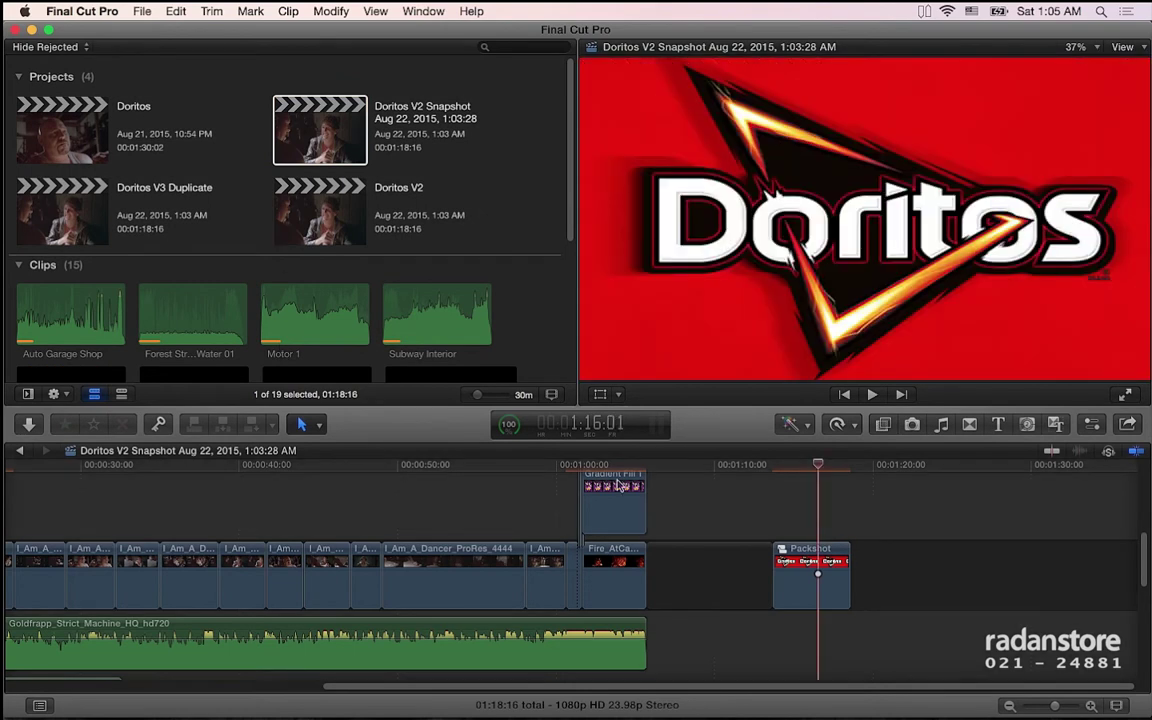
{"action": "left_click", "coordinate": [812, 468]}
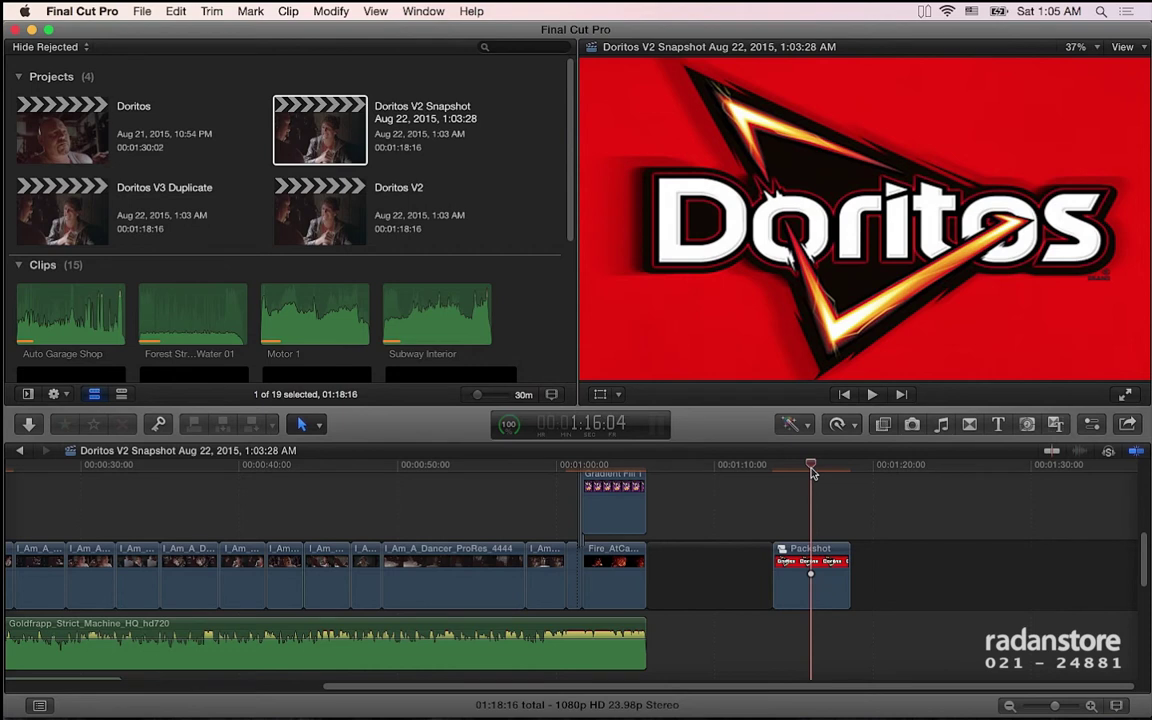
{"action": "left_click", "coordinate": [40, 187]}
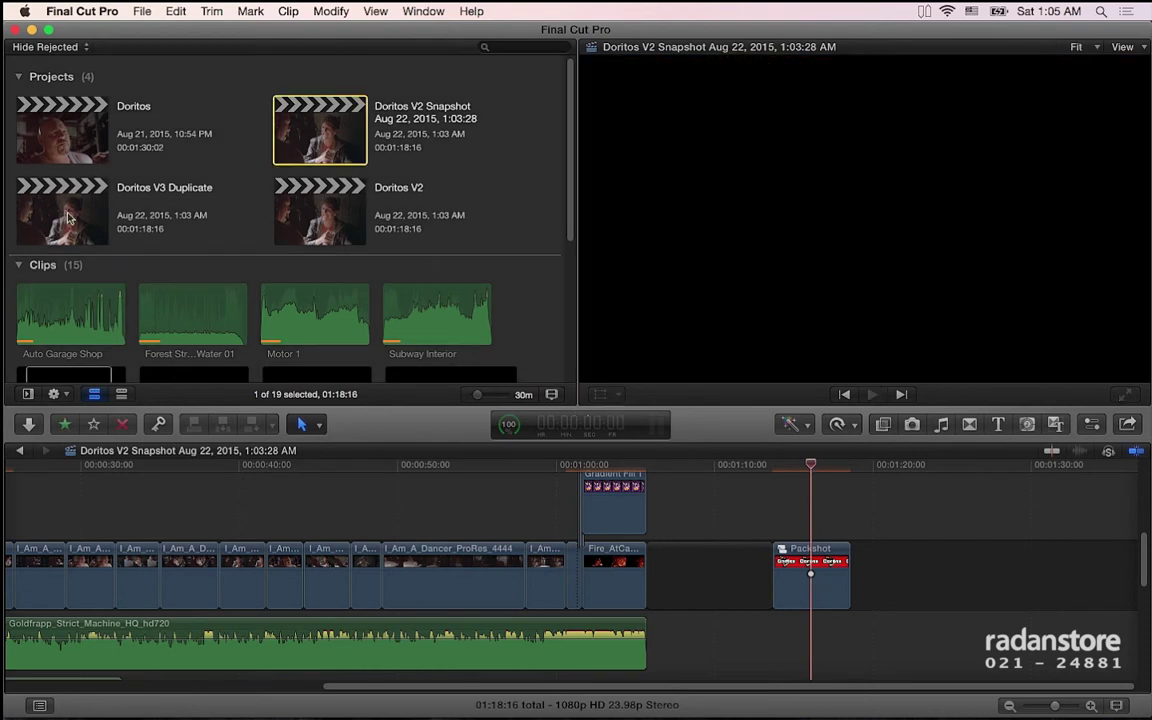
{"action": "left_click", "coordinate": [63, 218]}
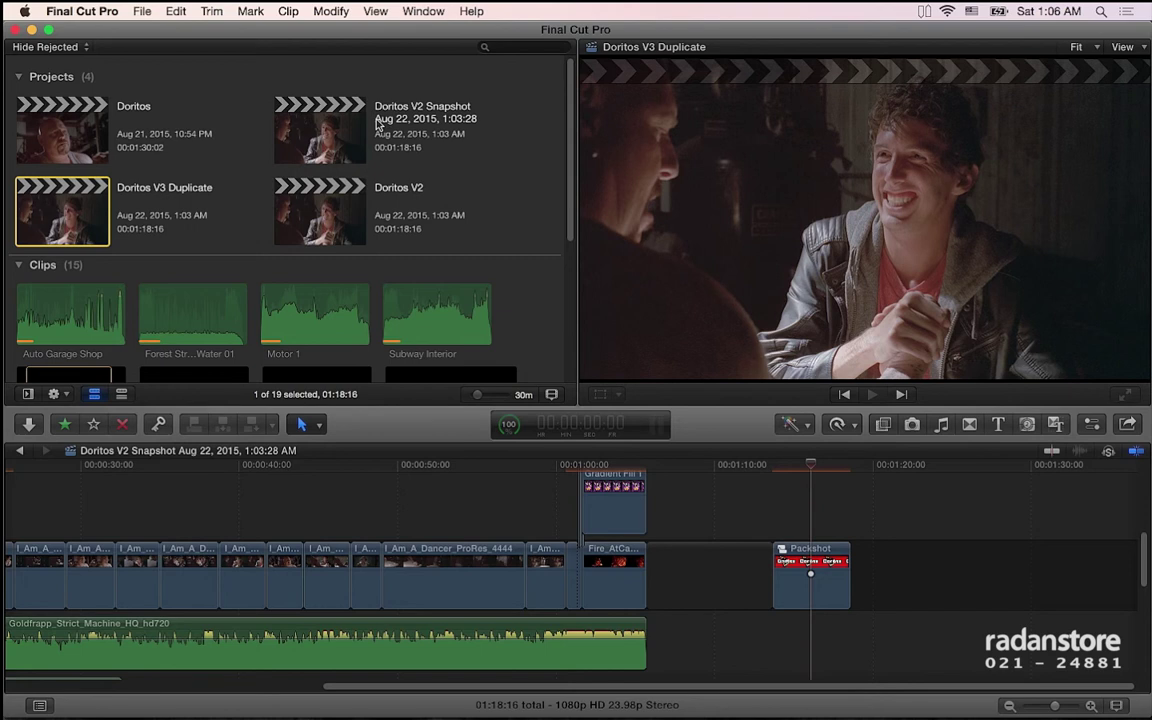
{"action": "key", "text": "super+Tab"}
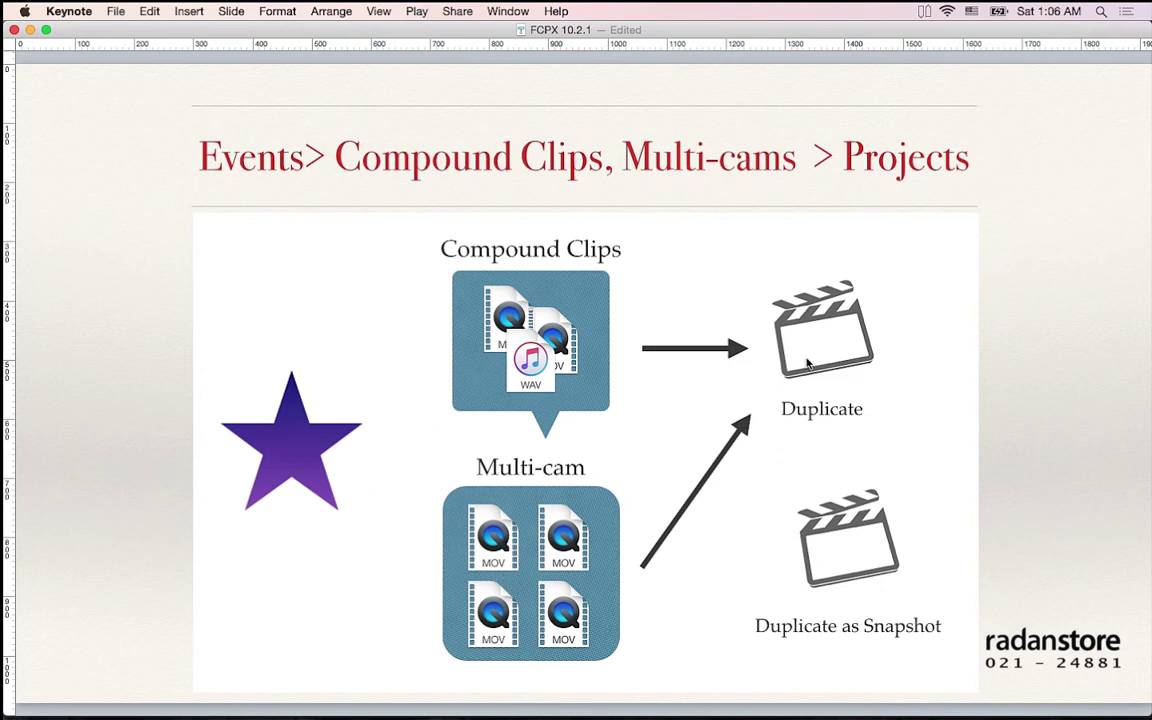
{"action": "left_click_drag", "start_coordinate": [480, 500], "coordinate": [445, 528]}
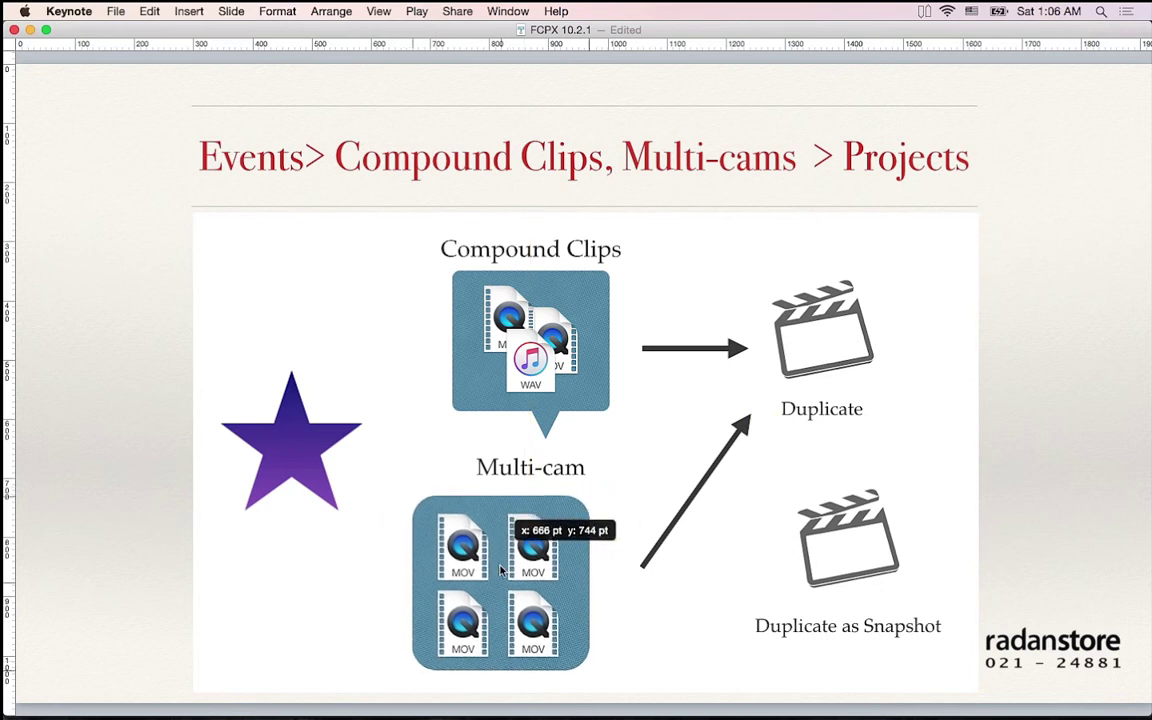
{"action": "left_click_drag", "start_coordinate": [532, 479], "coordinate": [498, 504]}
{"action": "left_click_drag", "start_coordinate": [530, 340], "coordinate": [509, 359]}
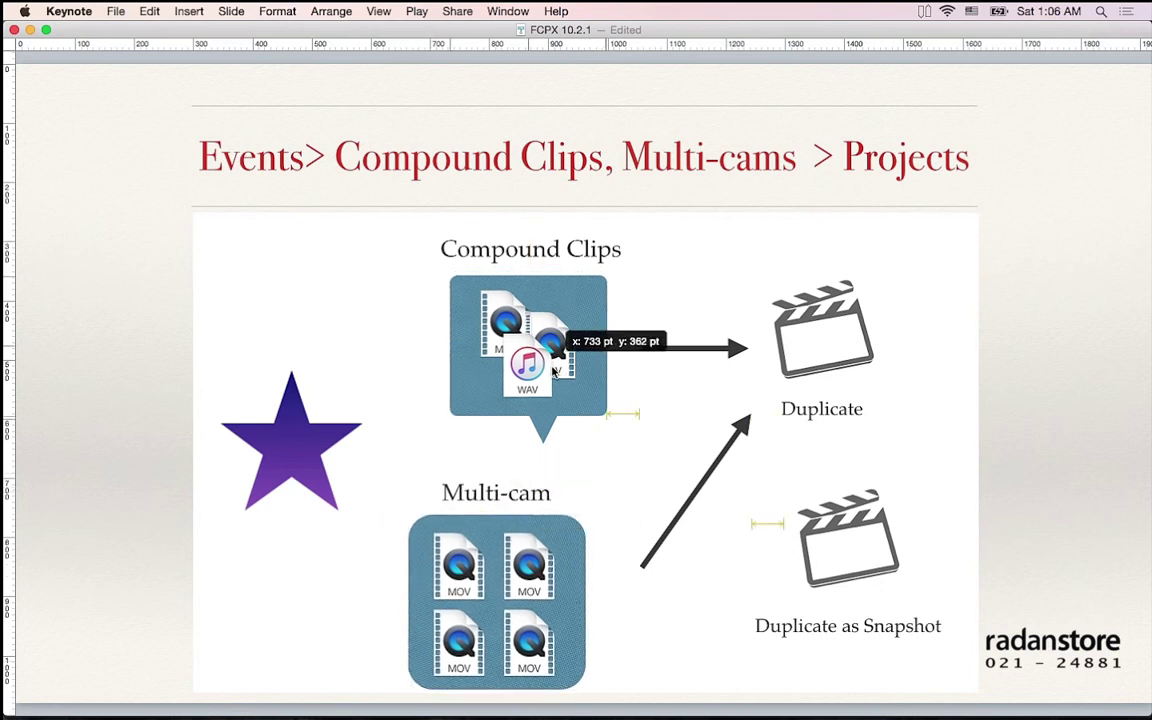
{"action": "left_click_drag", "start_coordinate": [581, 254], "coordinate": [561, 269]}
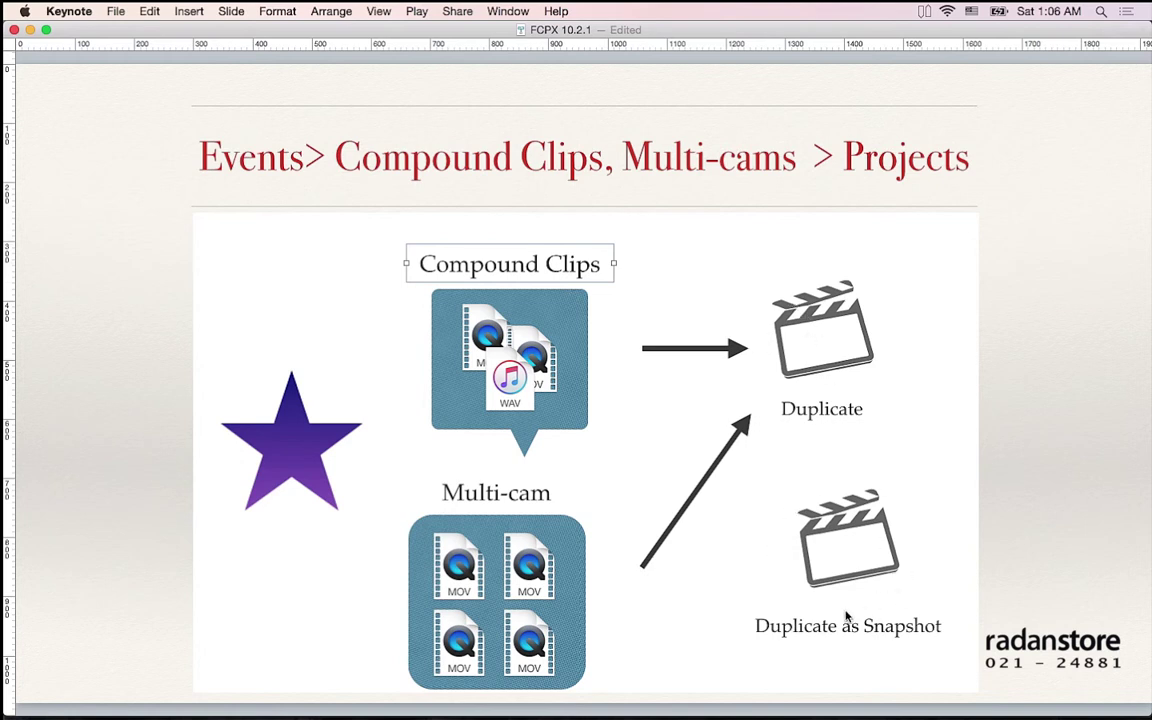
{"action": "key", "text": "super+z"}
{"action": "key", "text": "super+z"}
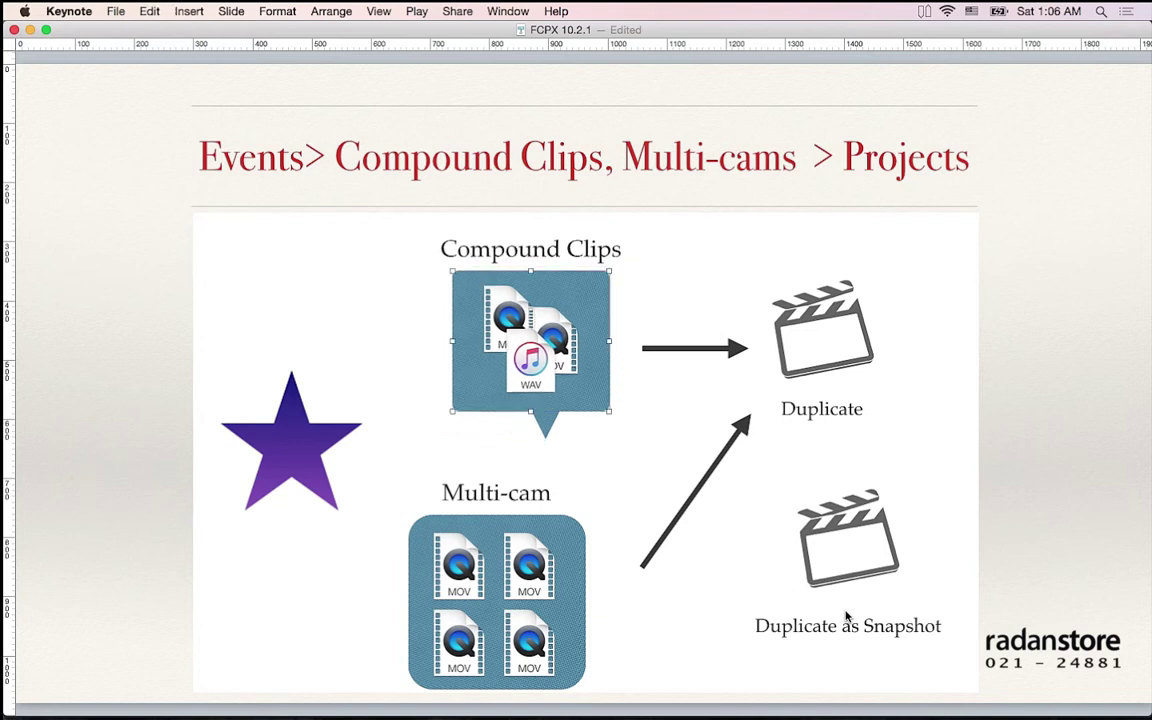
{"action": "key", "text": "super+z"}
{"action": "key", "text": "super+z"}
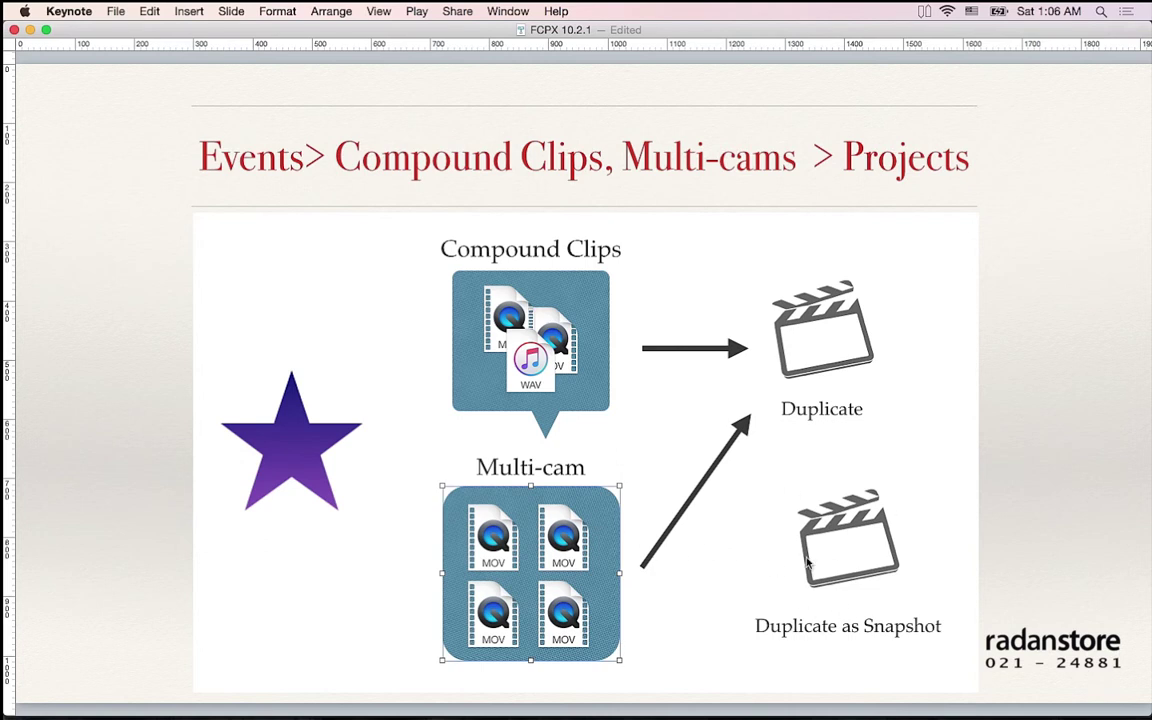
{"action": "key", "text": "super+Tab"}
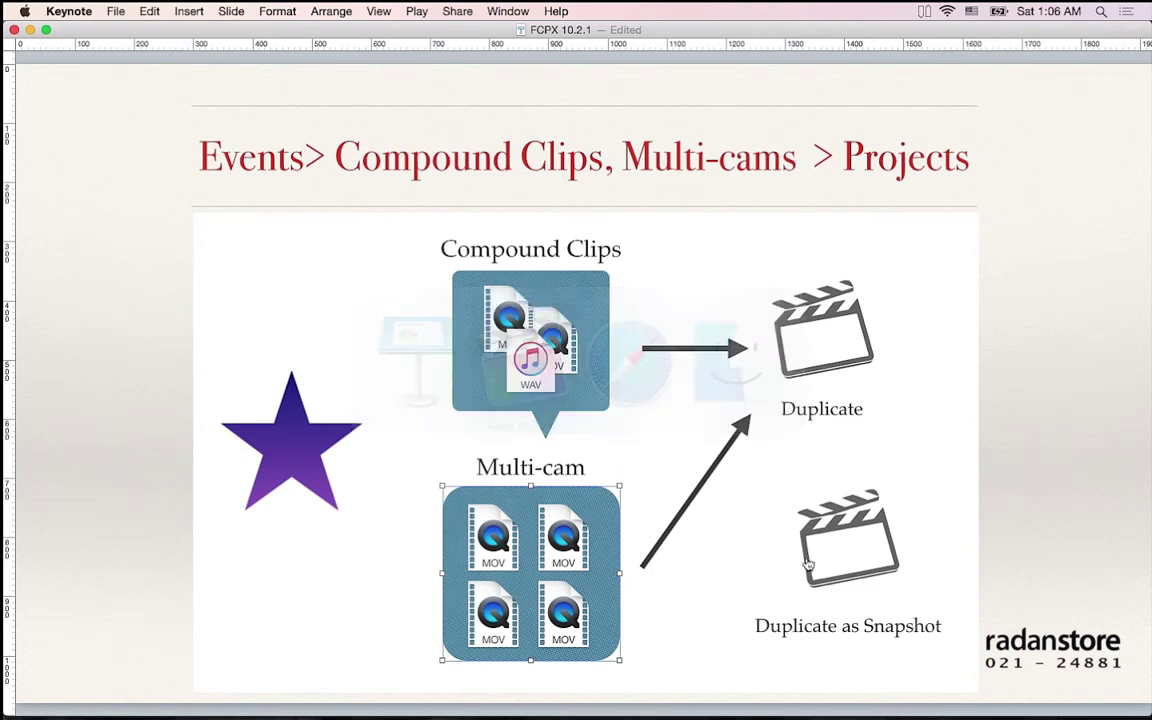
{"action": "left_click", "coordinate": [494, 465]}
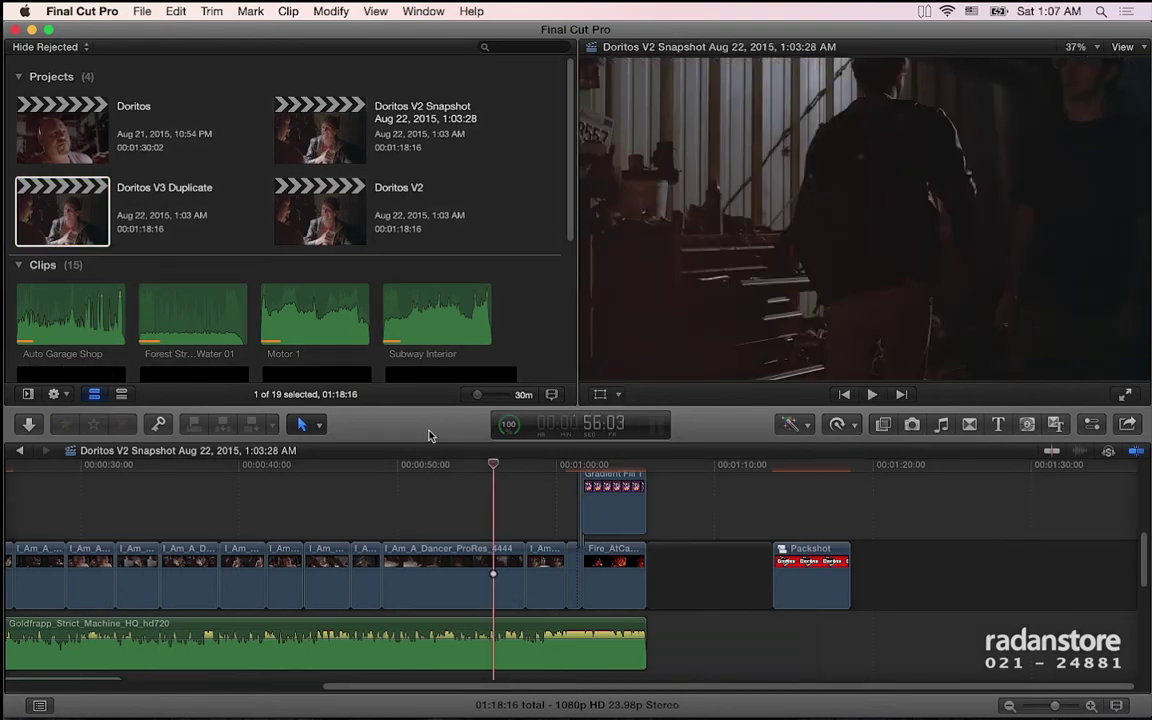
- Select Doritos V3 Duplicate, then move the V2 Snapshot playhead back to 45:11 and scroll left
{"action": "left_click", "coordinate": [93, 220]}
{"action": "left_click", "coordinate": [330, 472]}
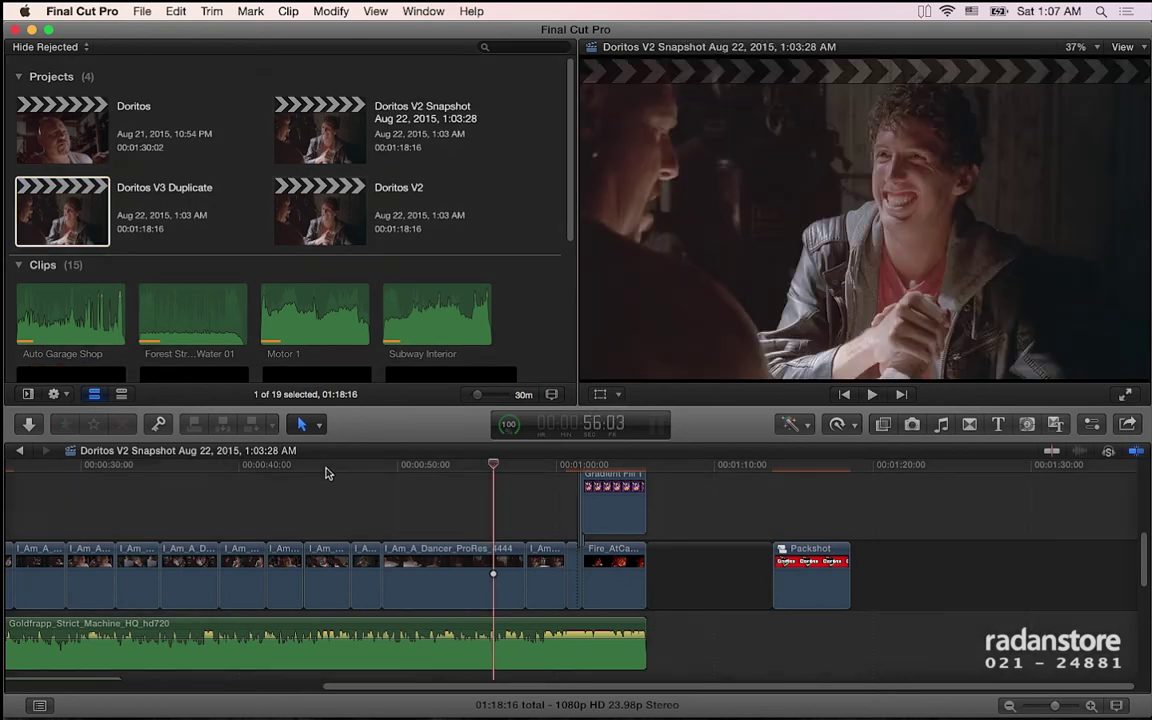
{"action": "left_click", "coordinate": [325, 471]}
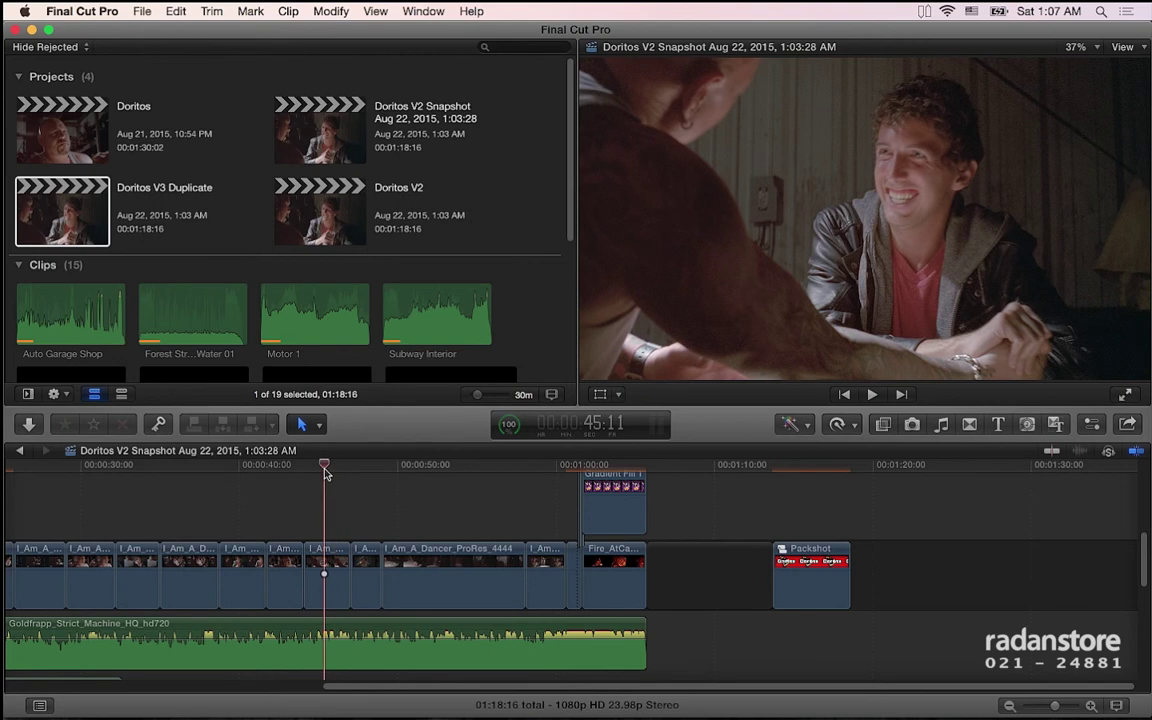
{"action": "scroll", "coordinate": [393, 525], "scroll_direction": "left", "scroll_amount": 5}
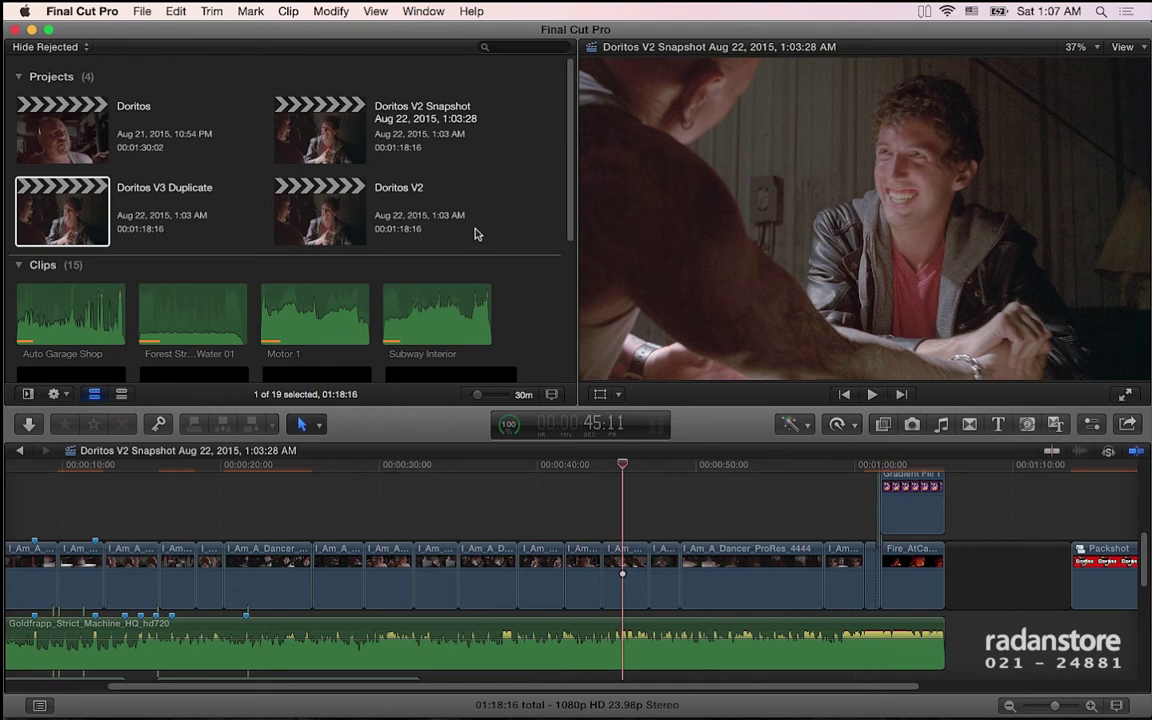
{"action": "left_click", "coordinate": [178, 11]}
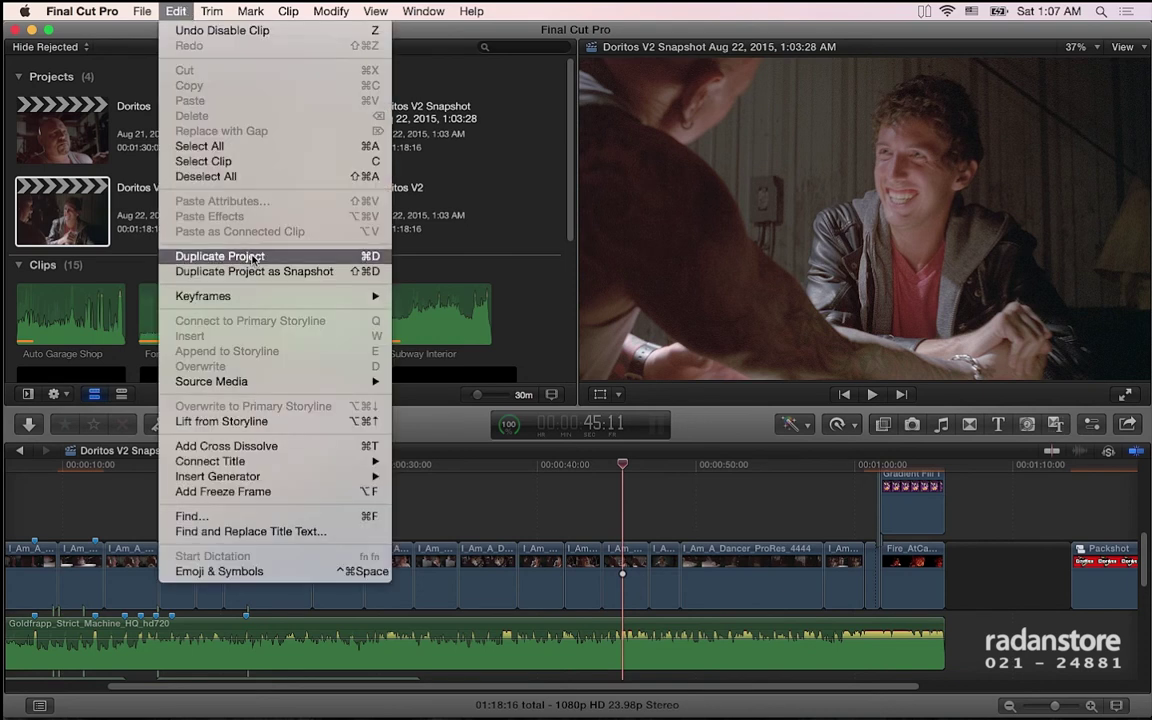
{"action": "left_click", "coordinate": [540, 224]}
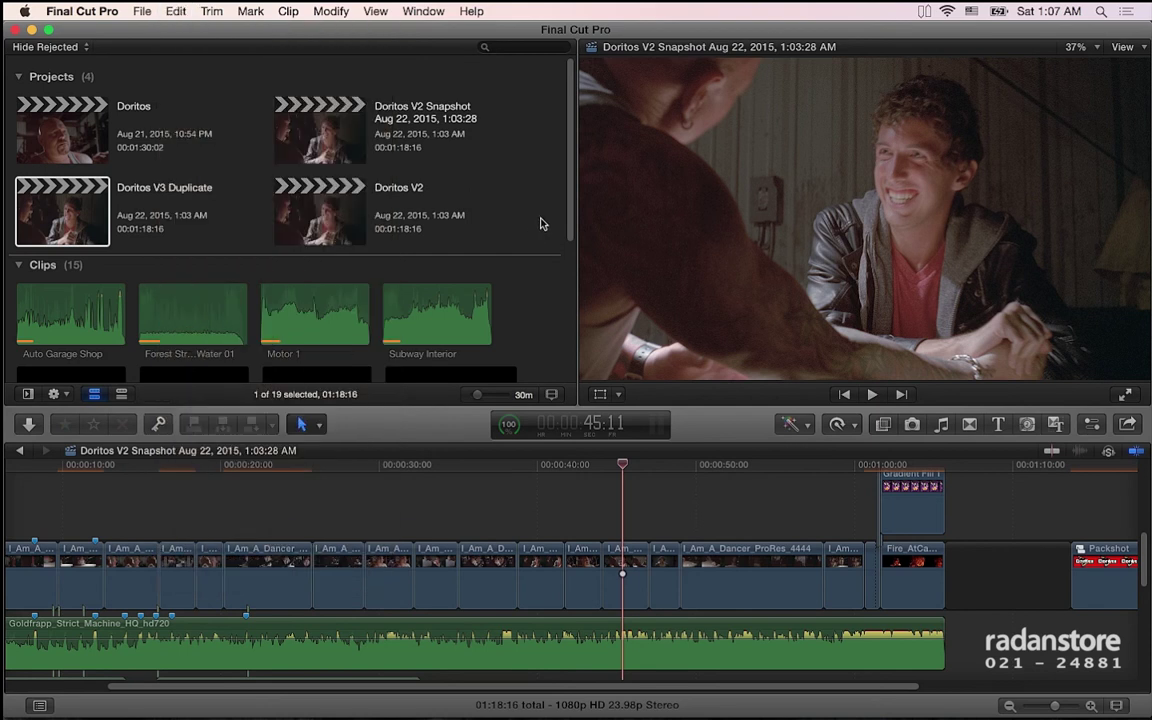